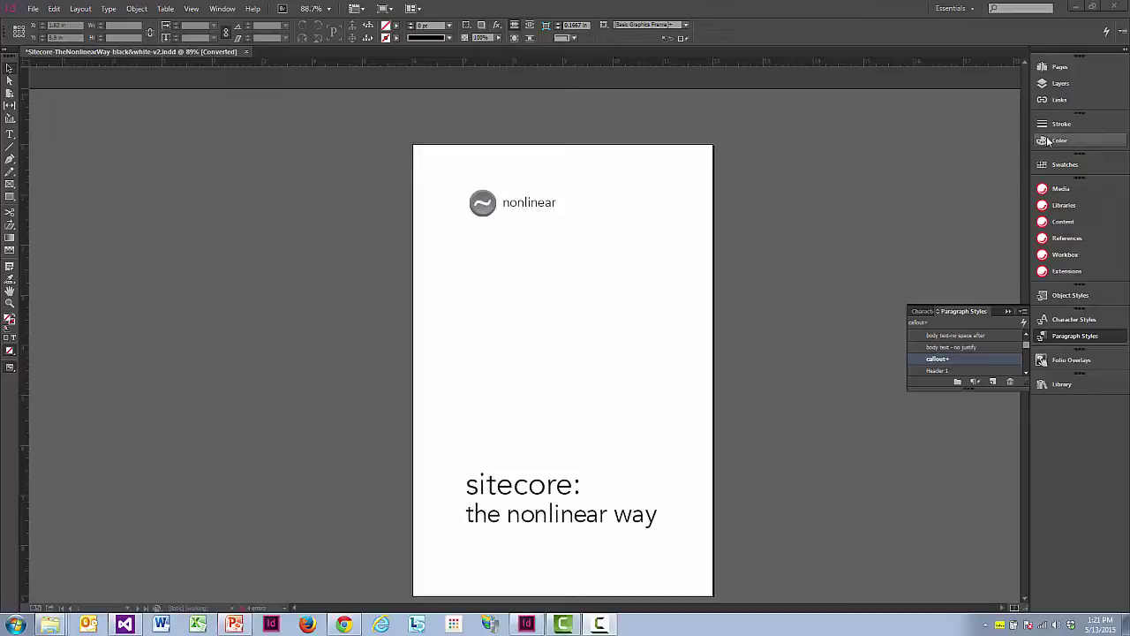
- Go to the table of contents spread, pages 2-3, and select the text frame holding its entries
left_click(1067, 67)
scroll(998, 340, "down", 3)
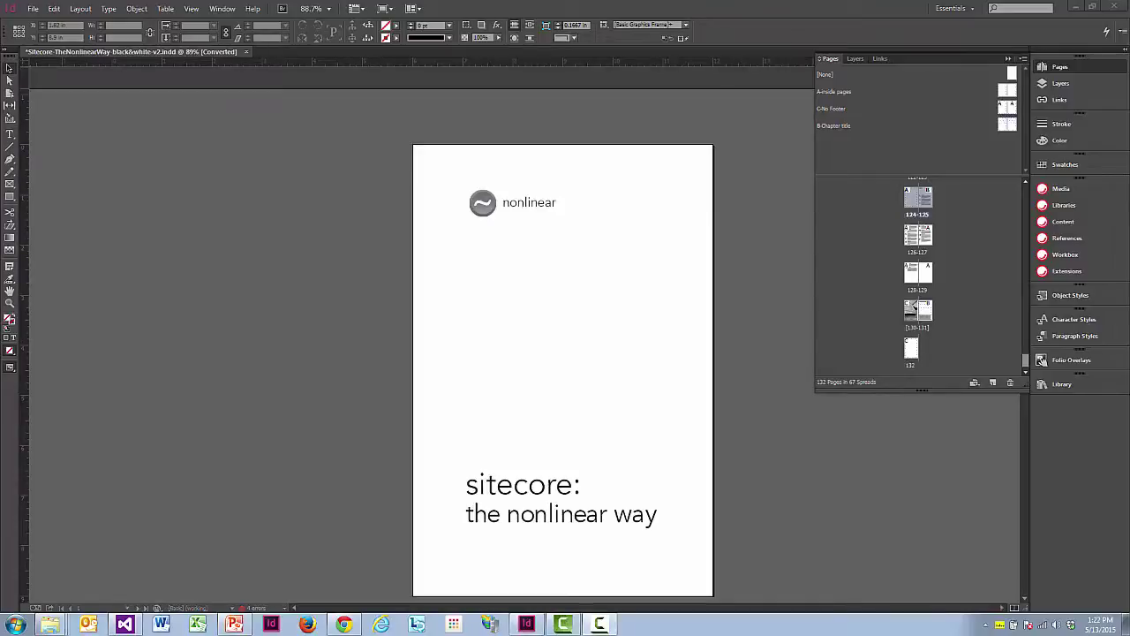
left_click(671, 377)
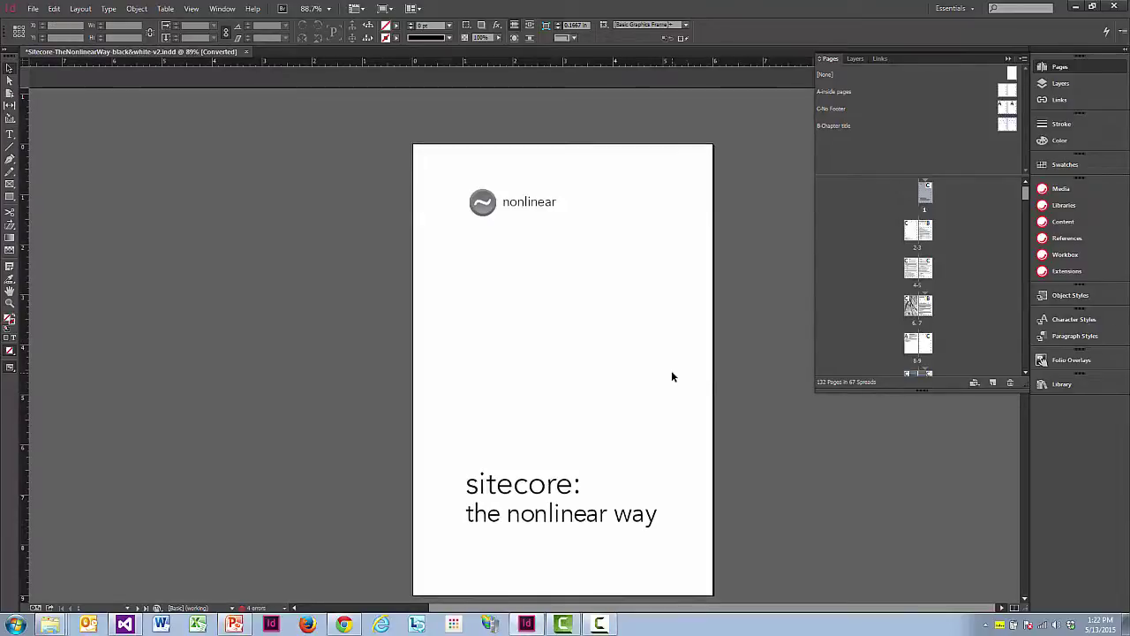
double_click(918, 231)
left_click(530, 365)
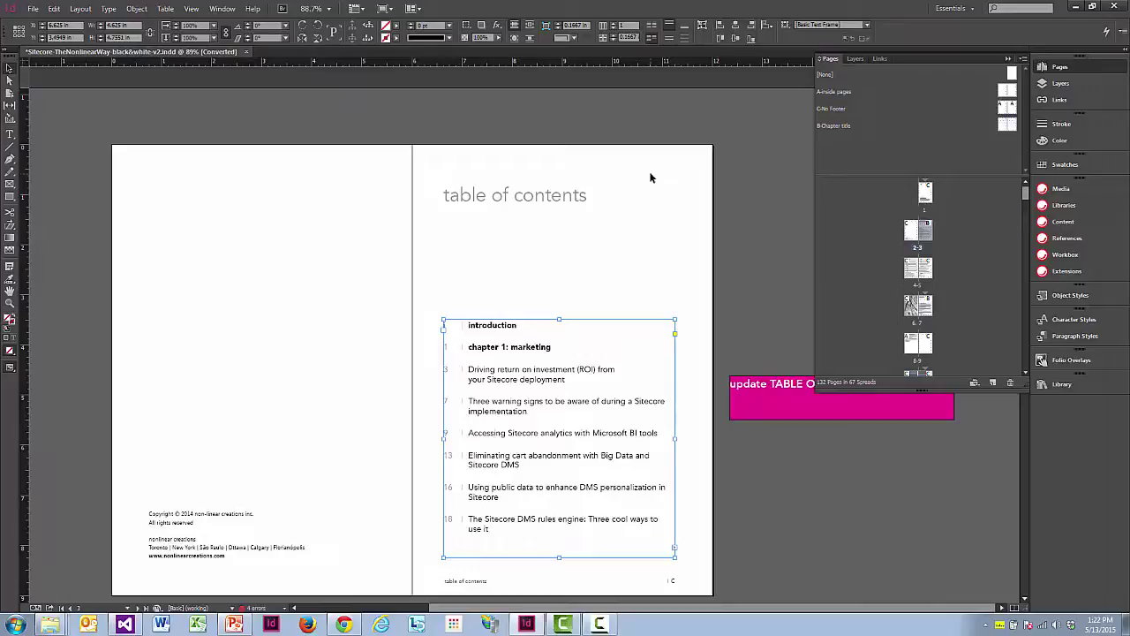
- Go to the introduction spread, pages 6-7, and inspect its full-page photo, title and body text frames
double_click(916, 305)
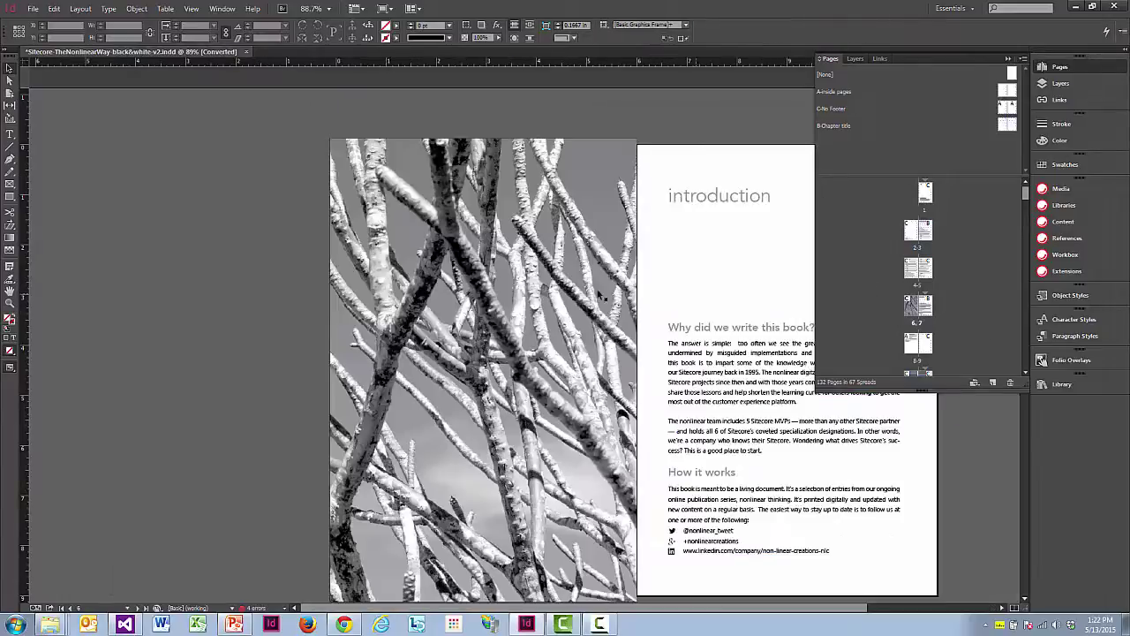
left_click(576, 310)
left_click(758, 364)
left_click(732, 205)
left_click(765, 372)
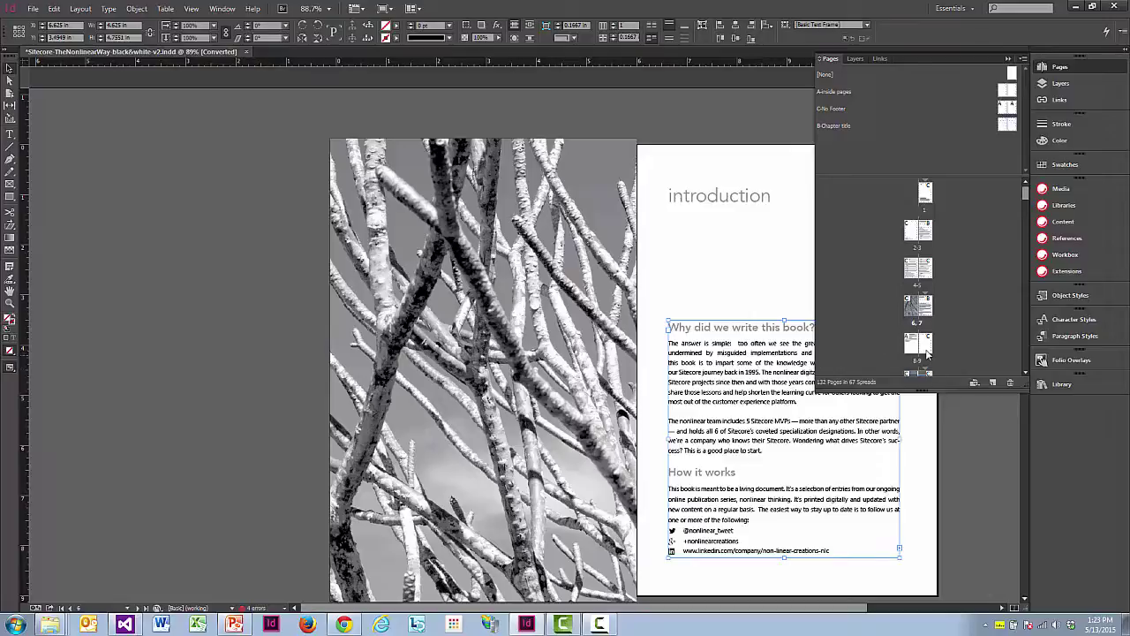
- Go to the chapter 1 opener, pages 10-11, and inspect its full-spread background image
scroll(924, 301, "down", 1)
scroll(924, 301, "down", 1)
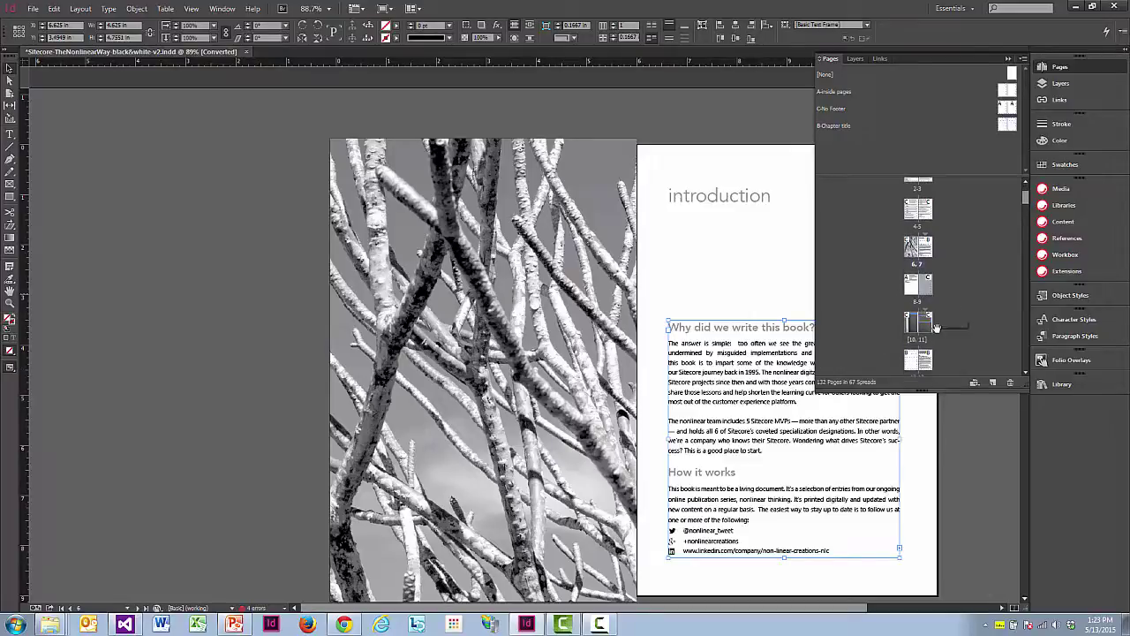
double_click(918, 333)
left_click(532, 280)
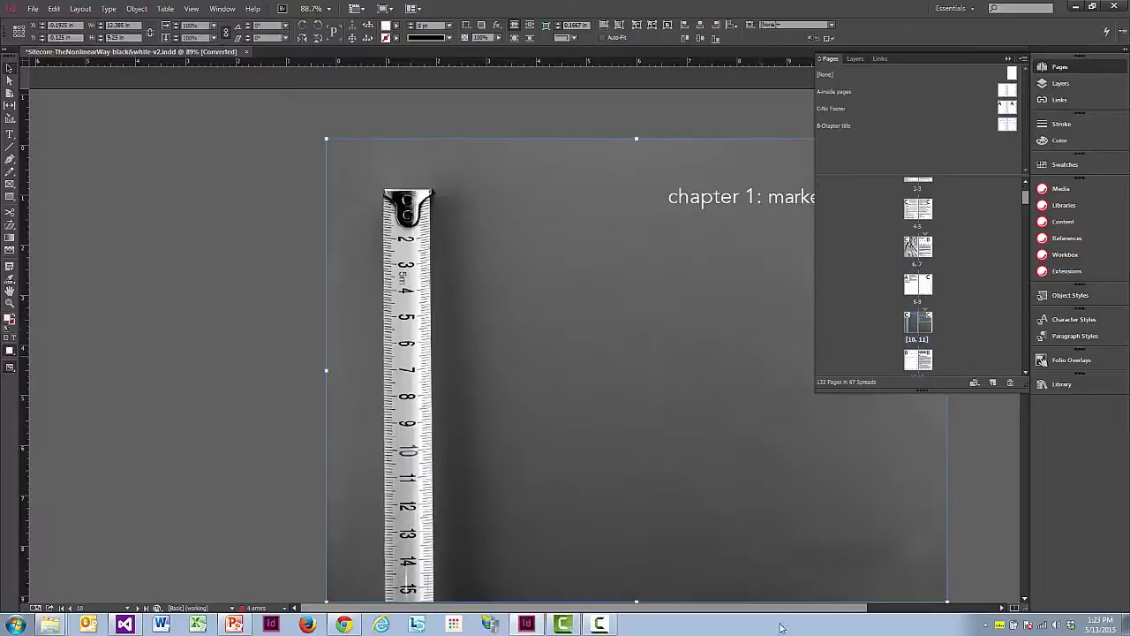
left_click_drag(762, 607, 847, 604)
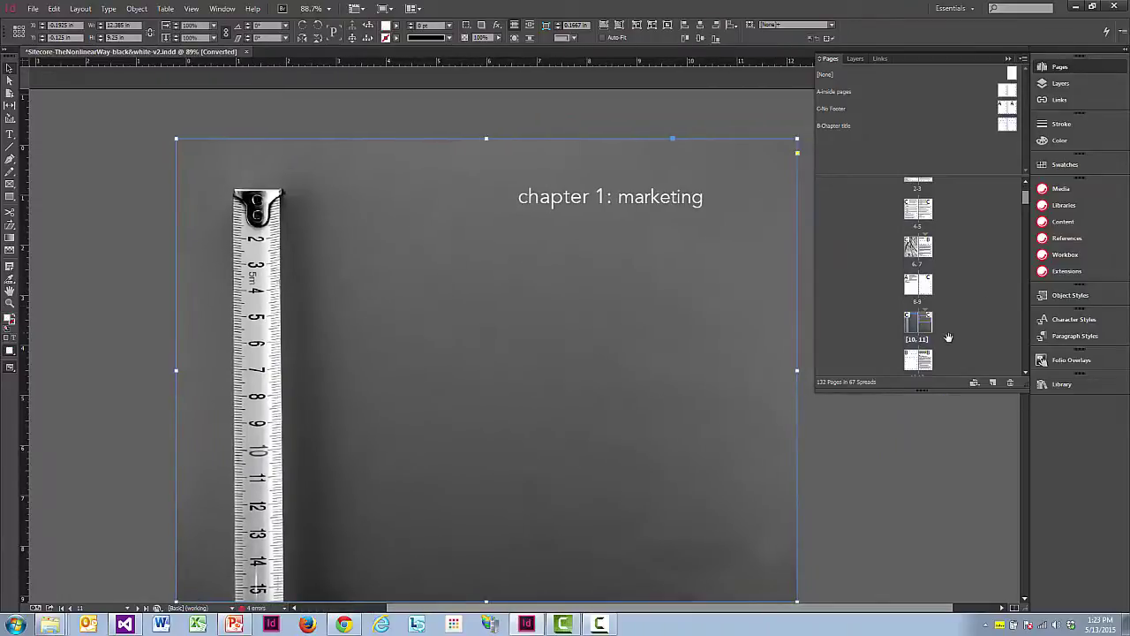
- Go to the article spread, pages 12-13, and inspect its title, author photo, author credit and body text frames
double_click(927, 357)
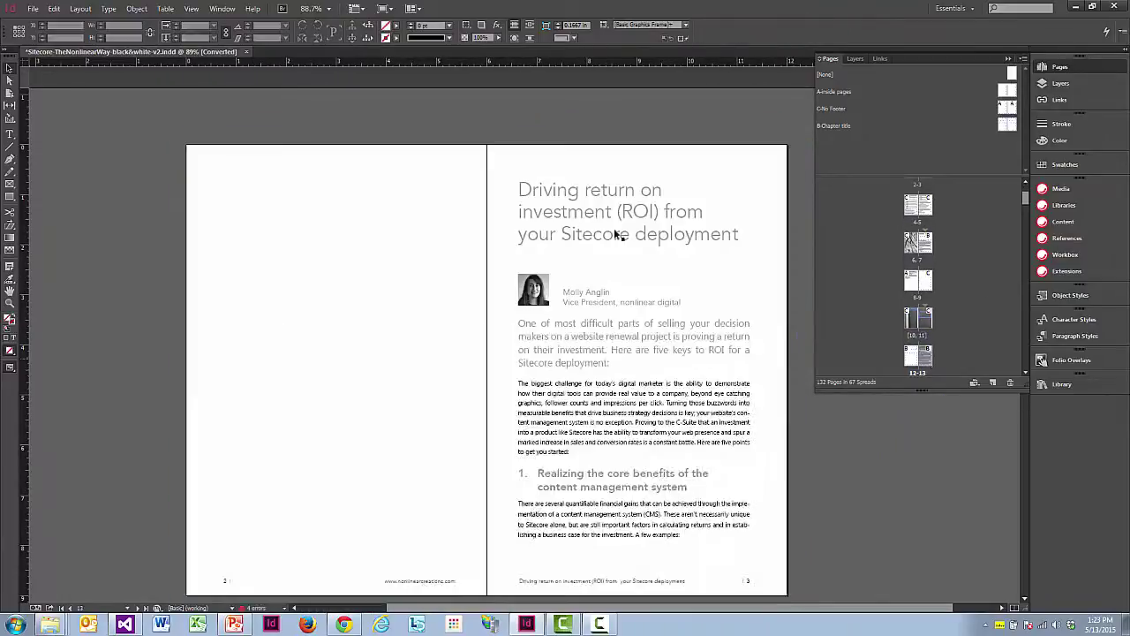
left_click(562, 214)
left_click(540, 296)
left_click(590, 295)
left_click(644, 347)
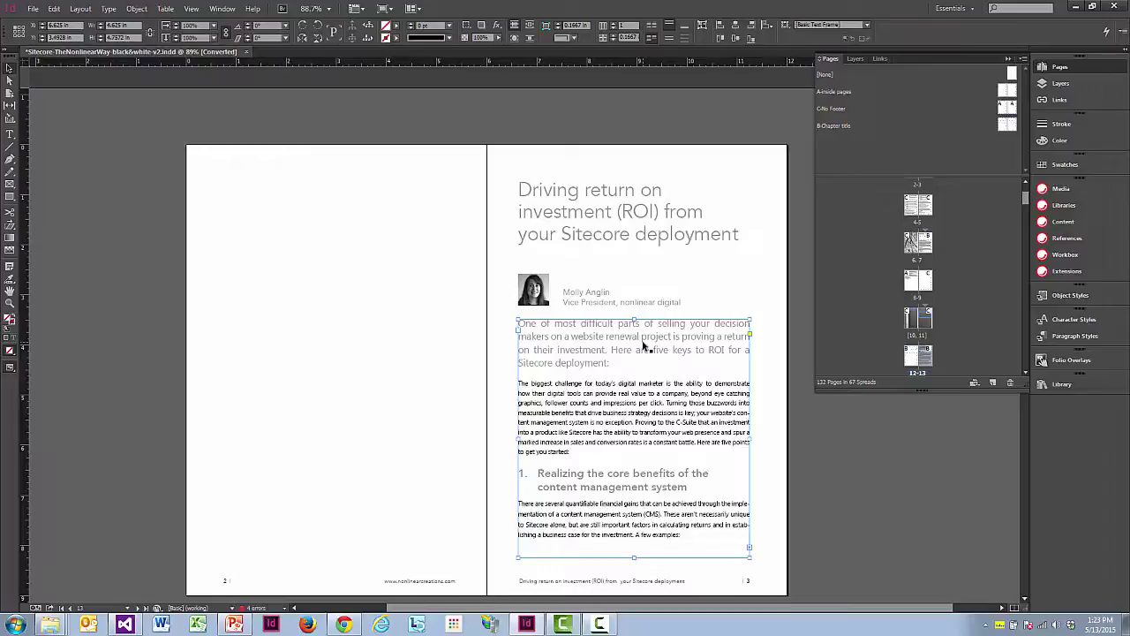
- Compare the article's opening callout paragraph with the body text below it by highlighting each with the Type tool
left_click(10, 136)
left_click(609, 363)
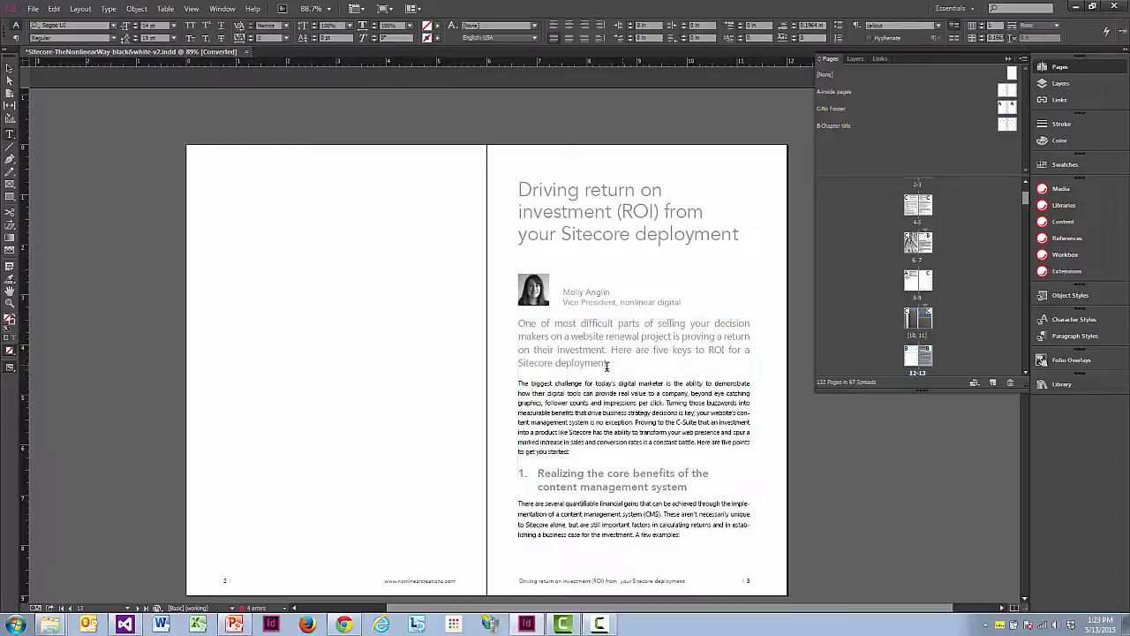
left_click_drag(610, 363, 518, 322)
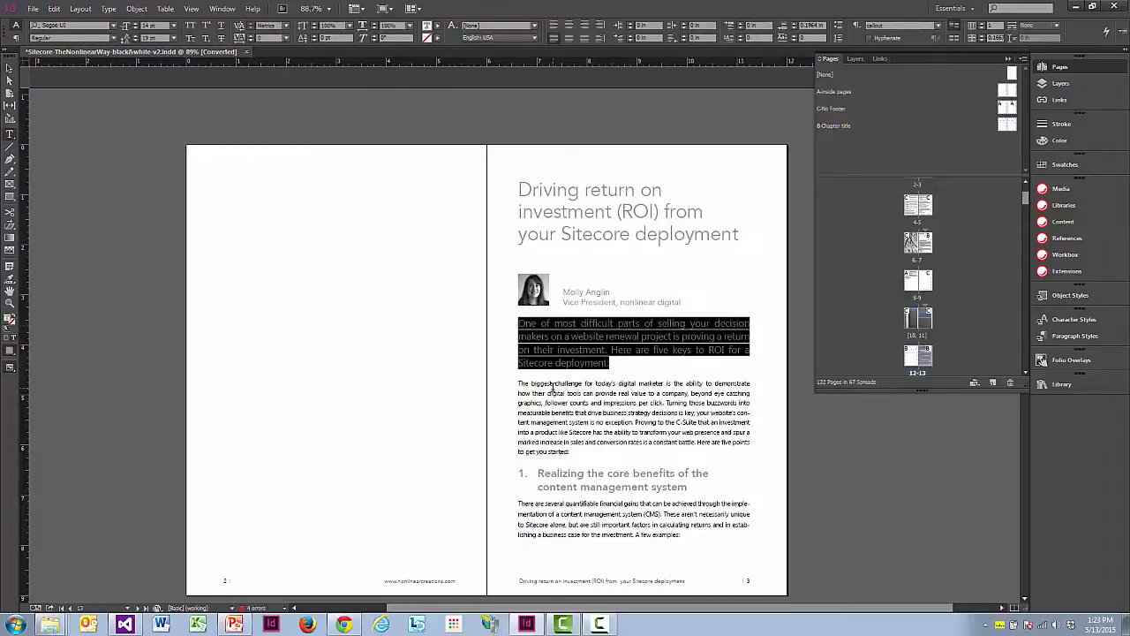
left_click(550, 392)
left_click_drag(521, 381, 699, 524)
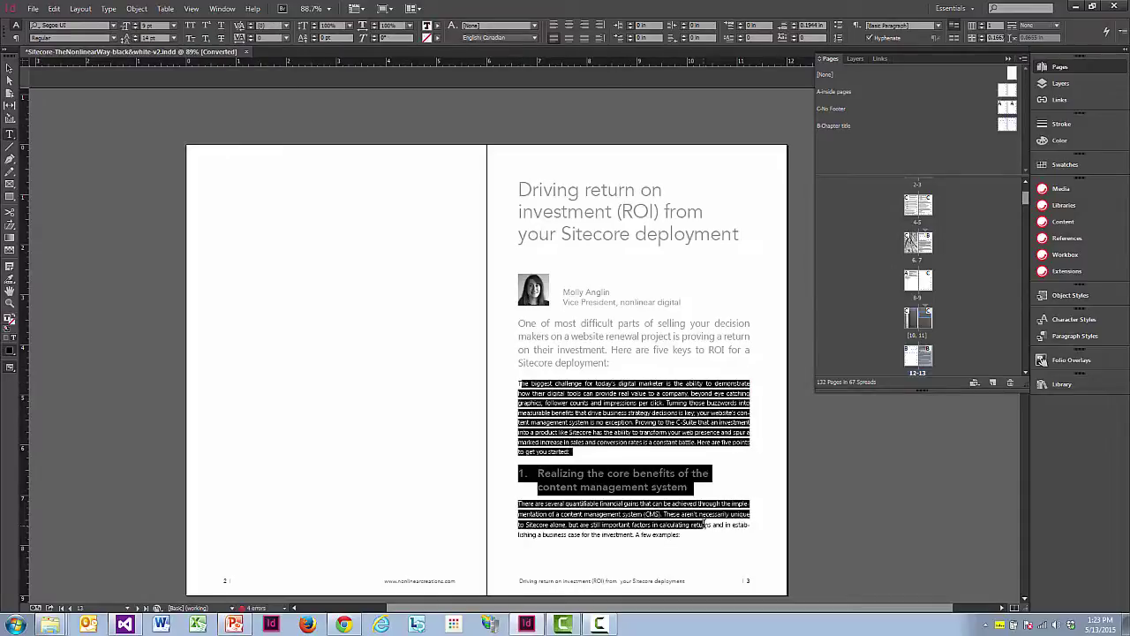
left_click(586, 374)
left_click_drag(609, 363, 518, 323)
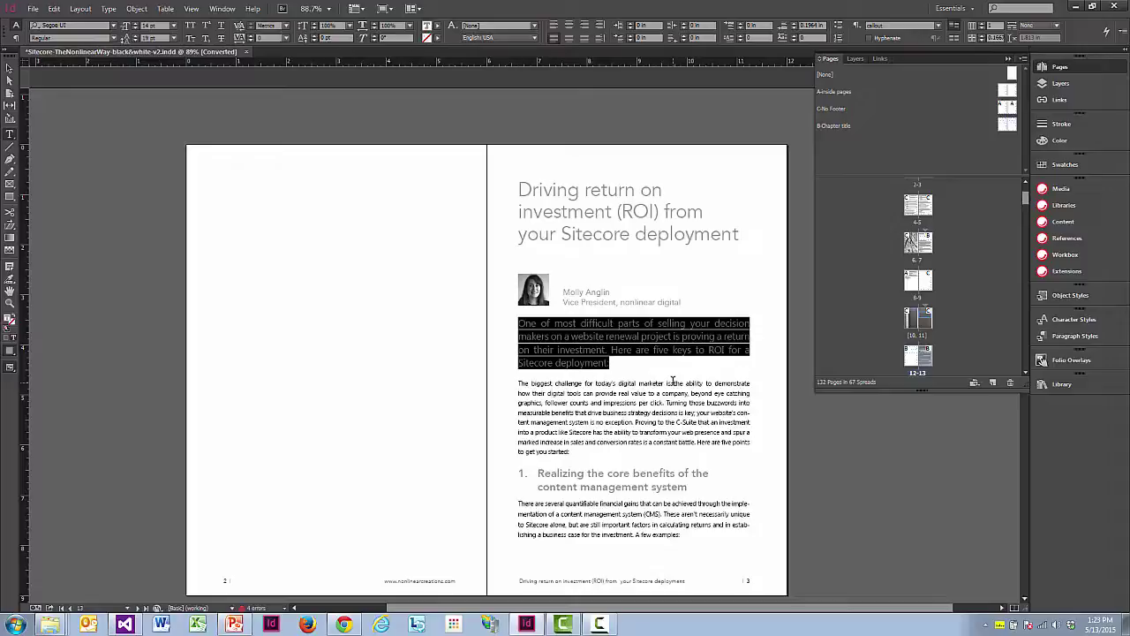
left_click(625, 411)
left_click_drag(520, 385, 682, 541)
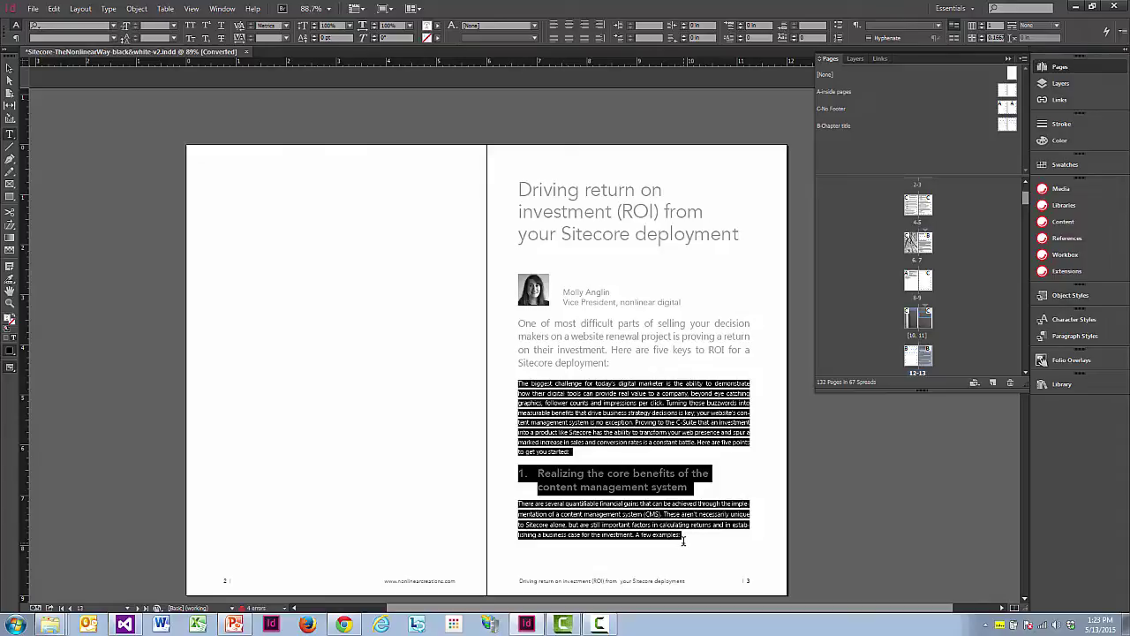
left_click(655, 441)
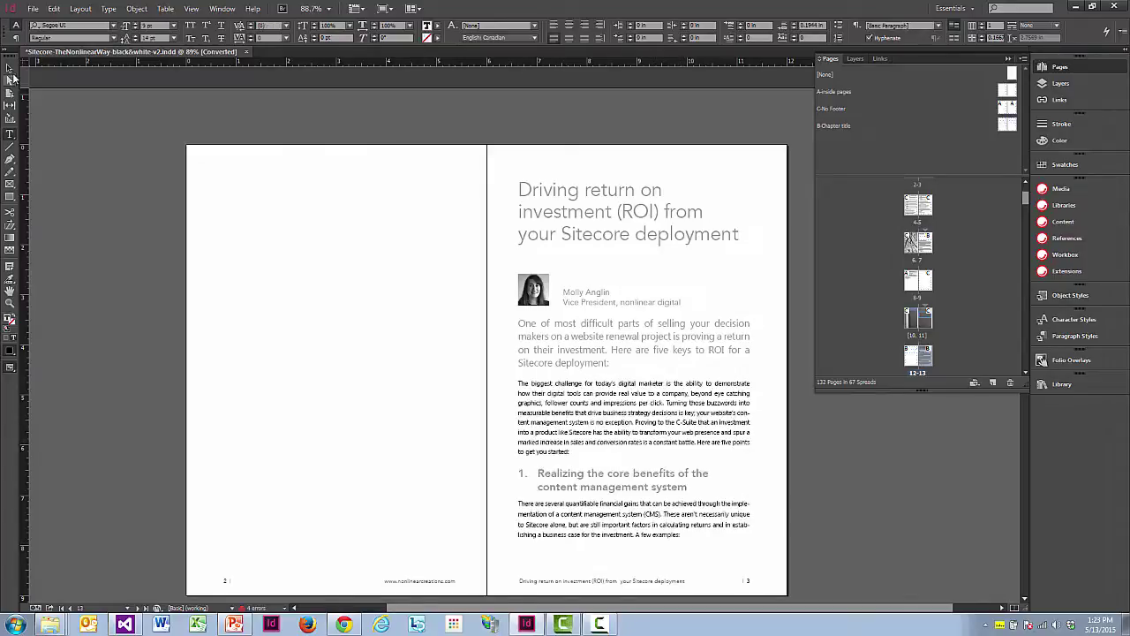
- Check the article's text frame as a whole, highlighting just the callout paragraph inside it
left_click(9, 68)
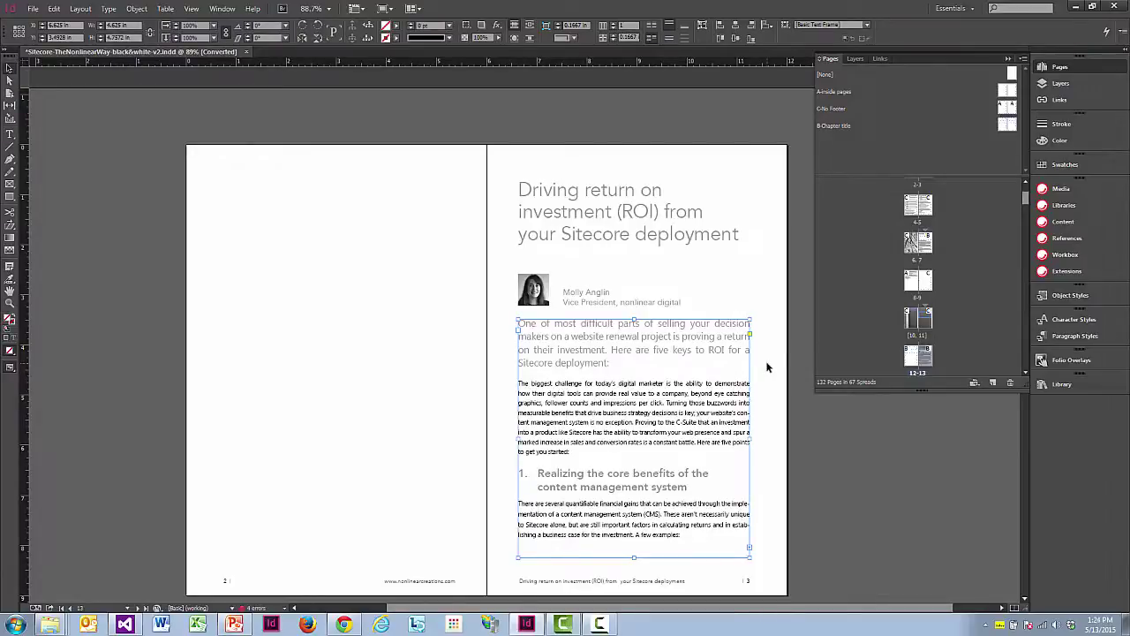
key("t")
left_click_drag(608, 362, 519, 323)
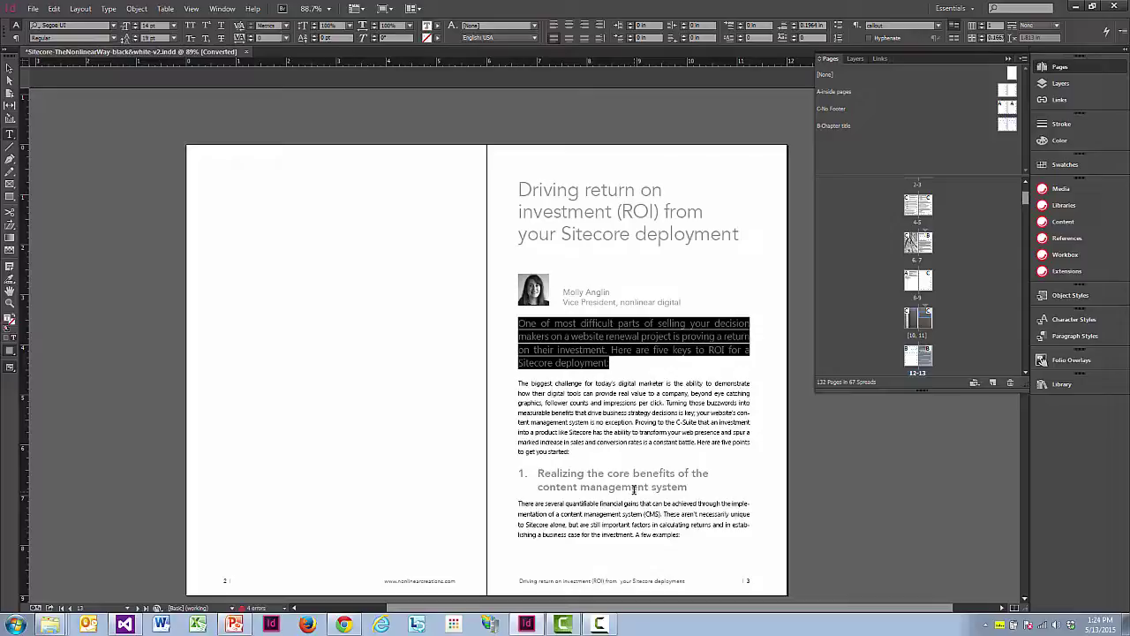
left_click(608, 379)
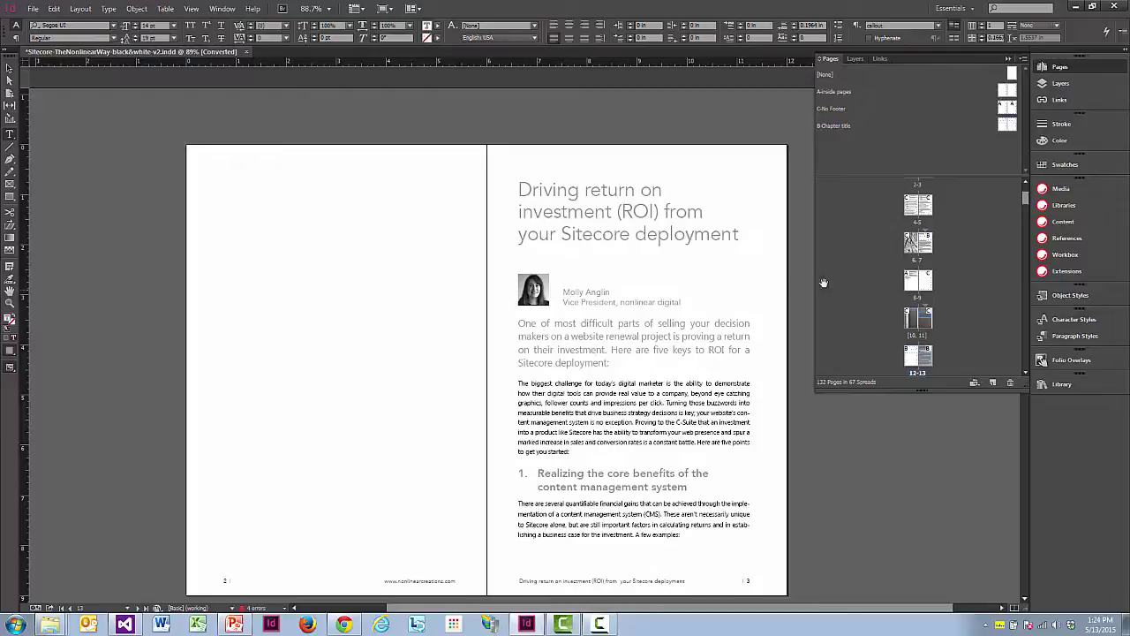
- Return to the chapter 1 opener, pages 10-11, and show the paragraph style used by the "chapter 1: marketing" title
double_click(918, 318)
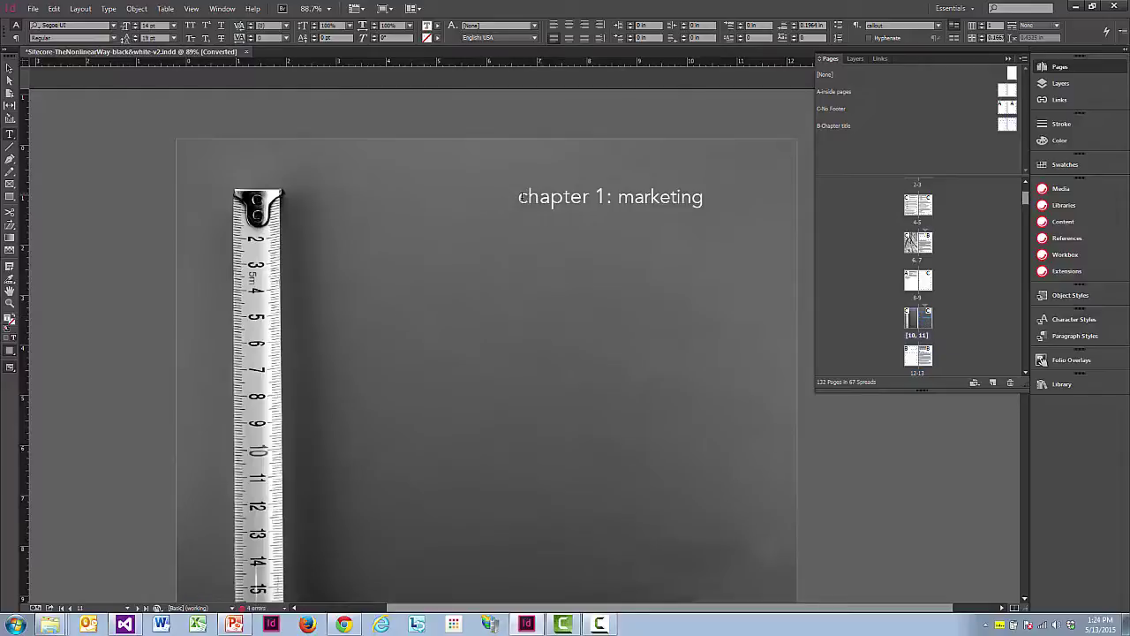
left_click_drag(518, 196, 705, 197)
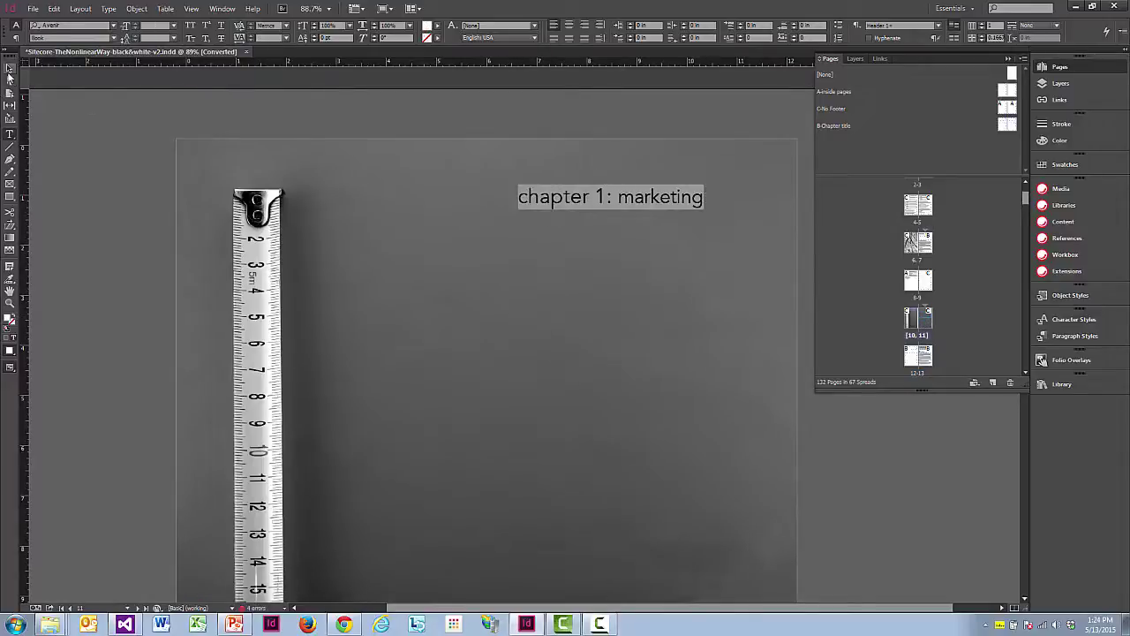
key("Escape")
left_click(600, 202)
left_click(9, 133)
left_click_drag(526, 197, 703, 198)
left_click(1080, 335)
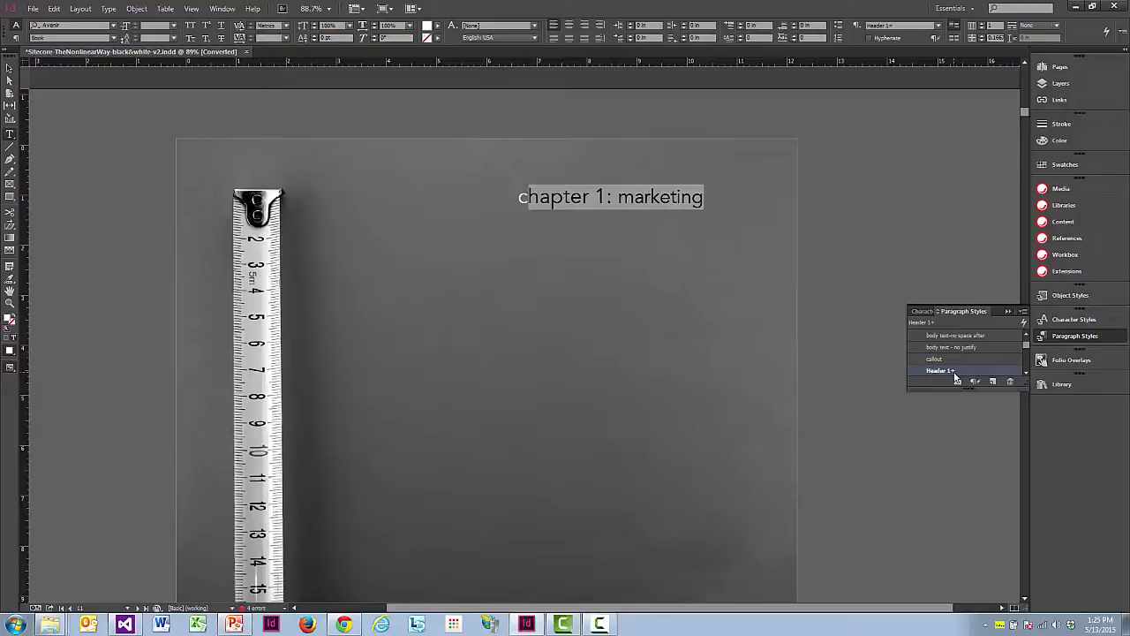
- Highlight the full chapter title text and select the empty text frame beneath it
left_click(704, 198)
left_click_drag(704, 197, 519, 200)
left_click(9, 68)
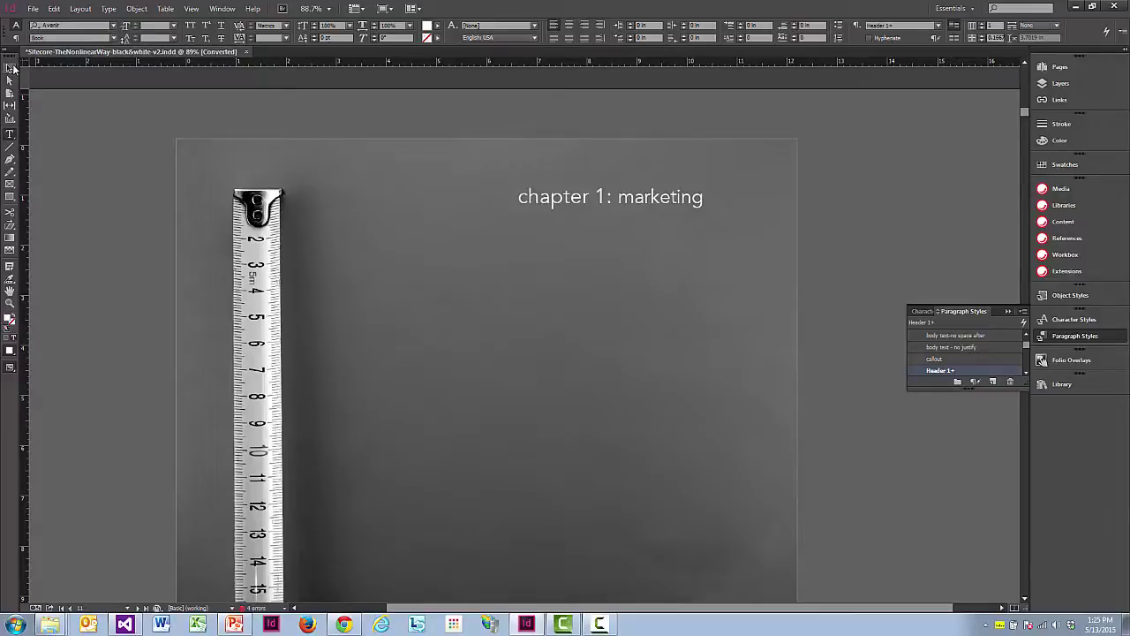
left_click(724, 335)
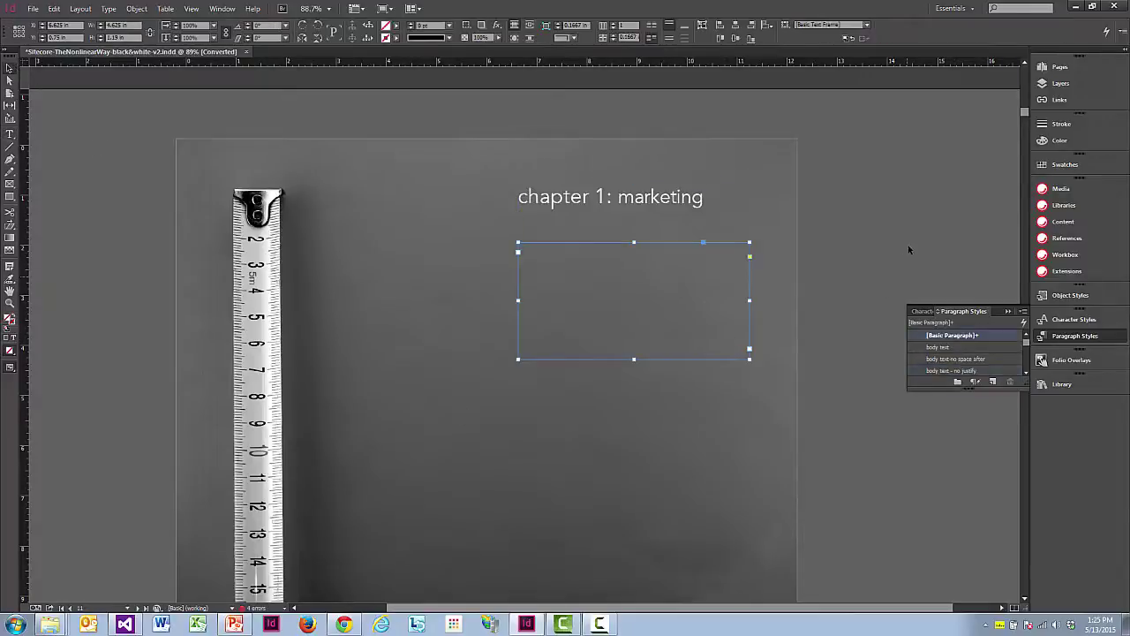
- Go to the authors spread, pages 124-125, and inspect the biography text frame and the three portrait frames
left_click(1055, 67)
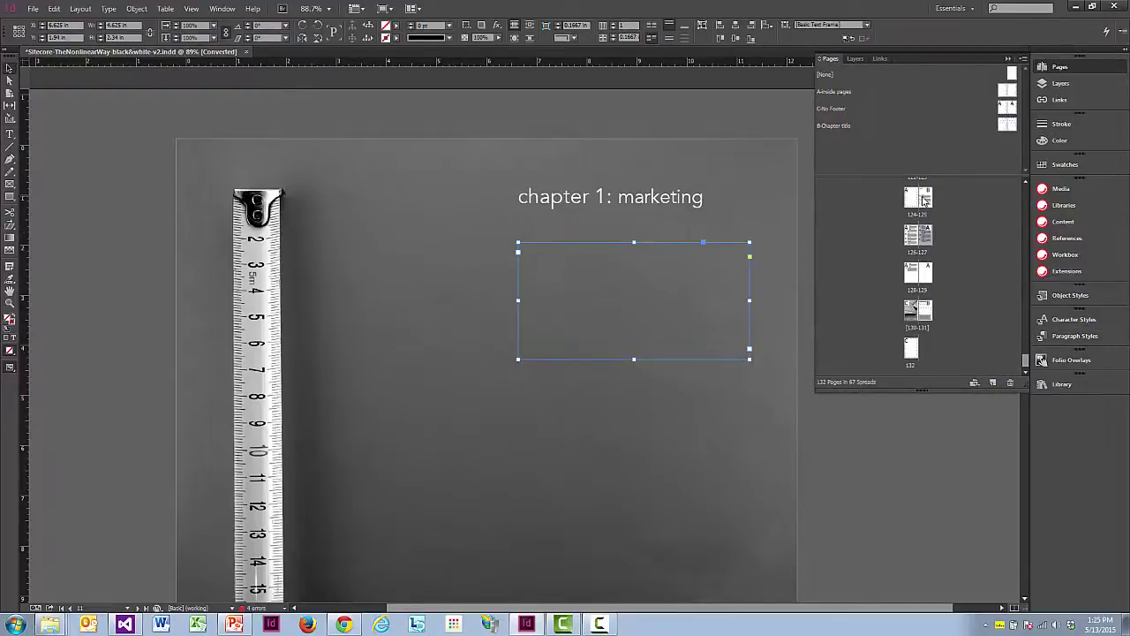
double_click(924, 201)
left_click(713, 338)
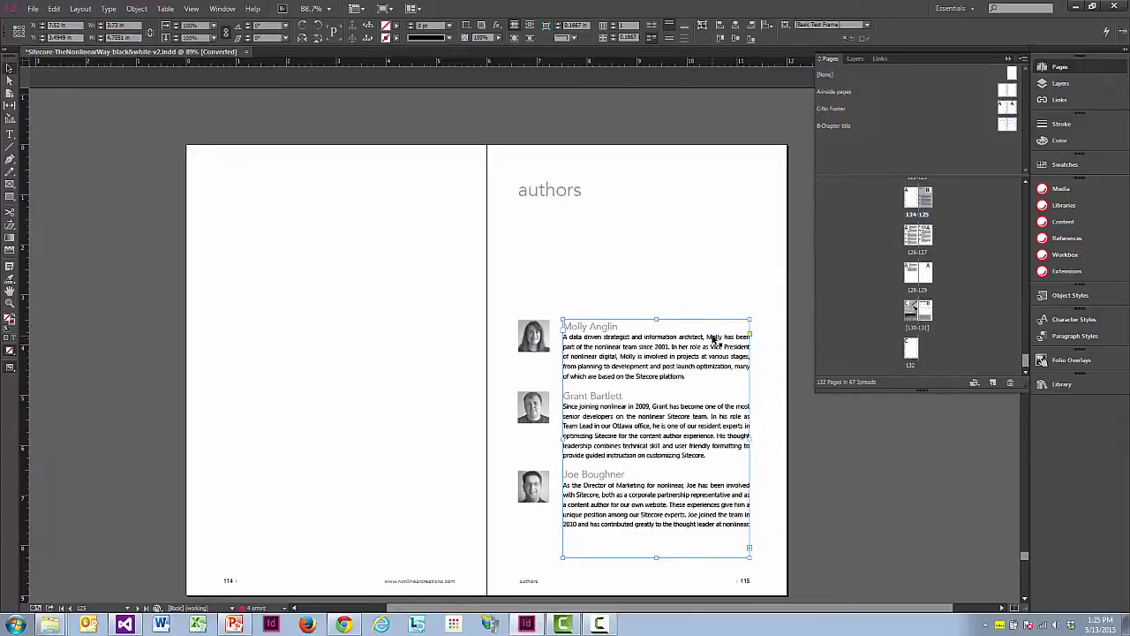
left_click(541, 348)
left_click(534, 408)
left_click(542, 497)
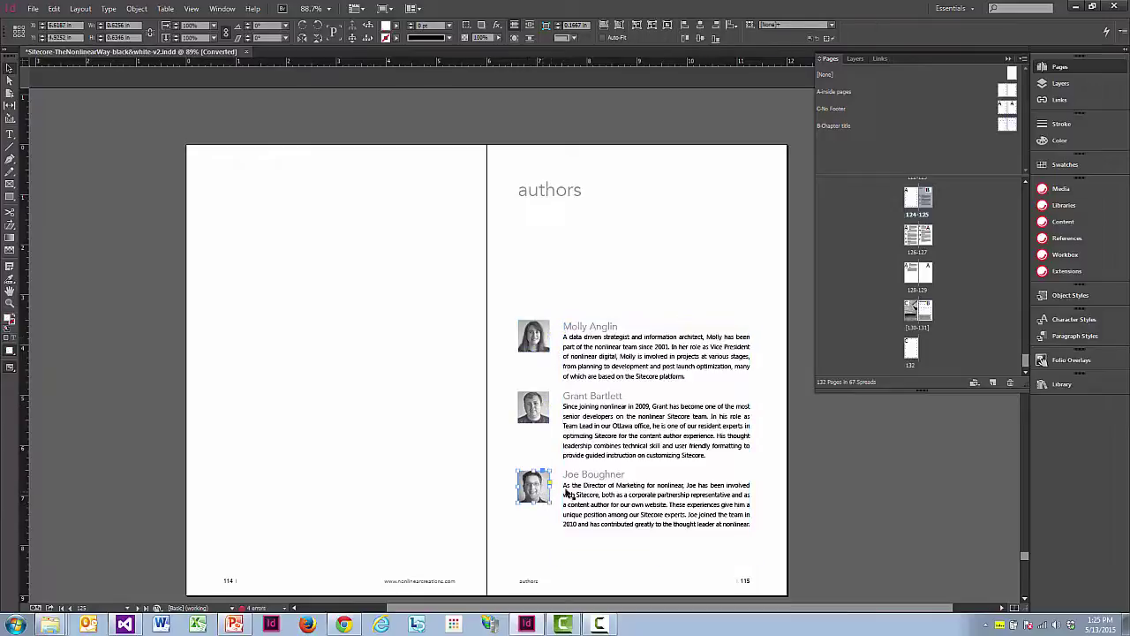
- Examine how each author portrait lines up with its biography in the single shared text frame
left_click(532, 342)
left_click(540, 409)
left_click(544, 486)
left_click(599, 377)
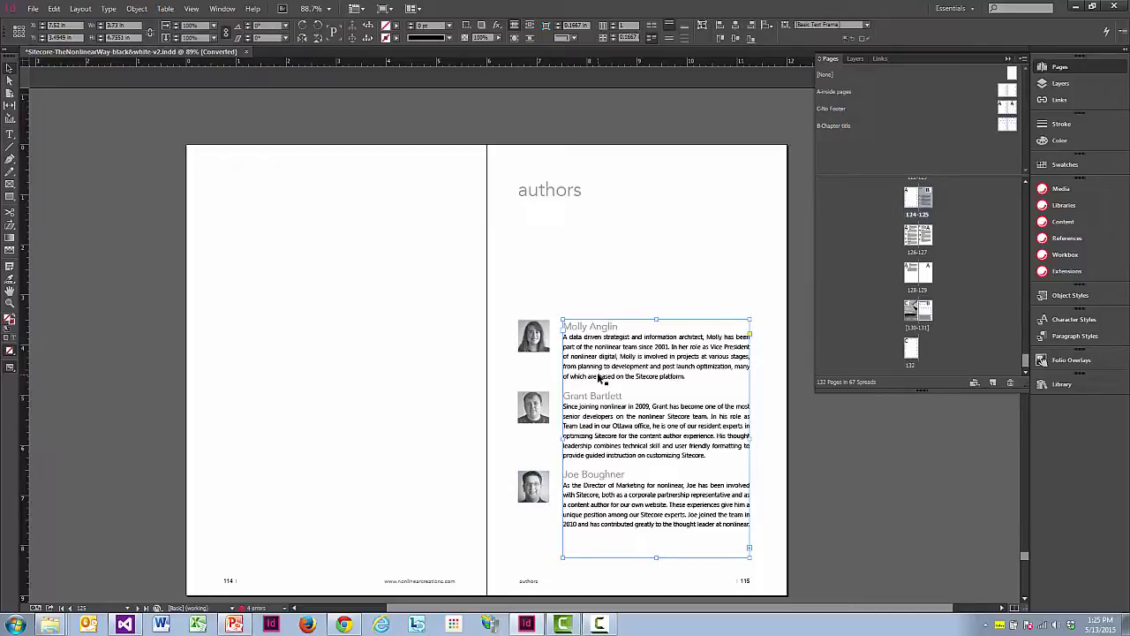
left_click(522, 342)
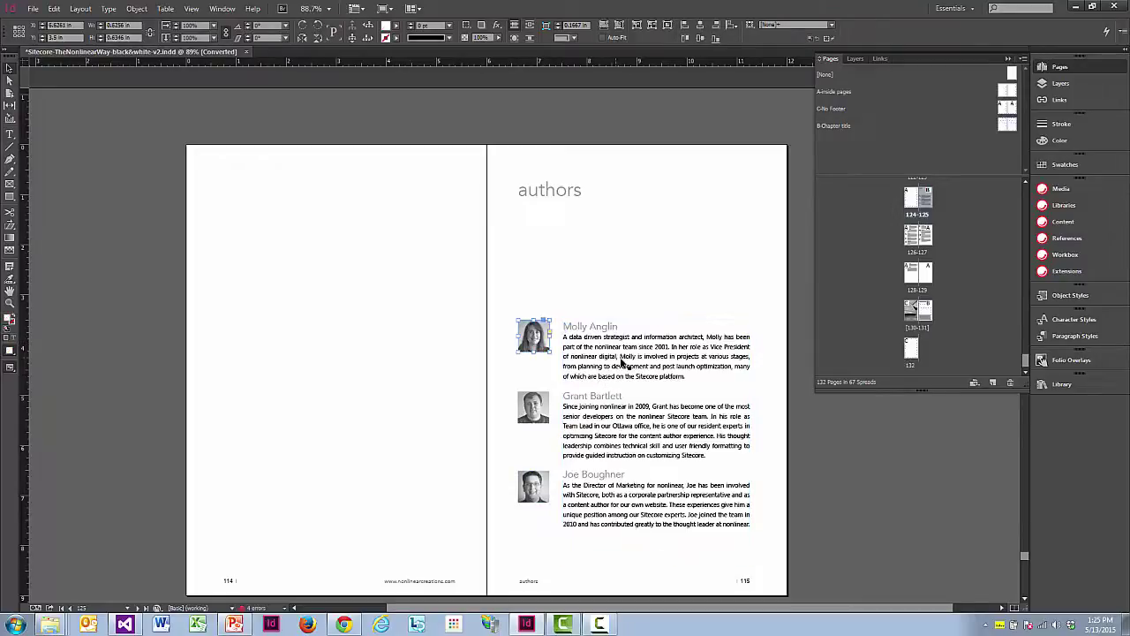
left_click(525, 343)
left_click(620, 356)
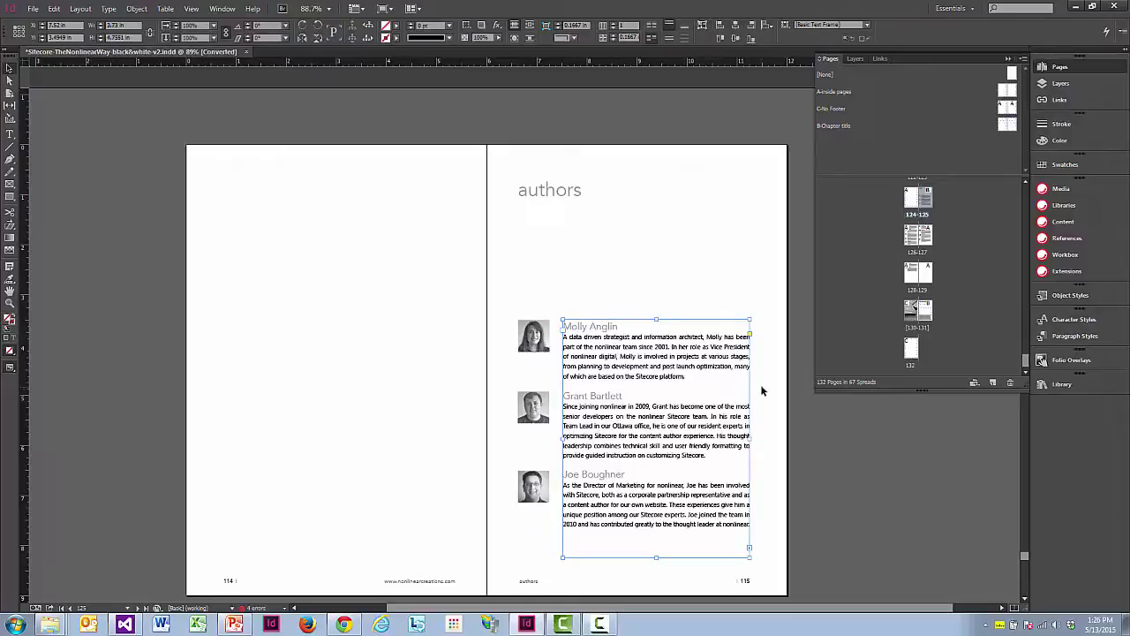
left_click(532, 420)
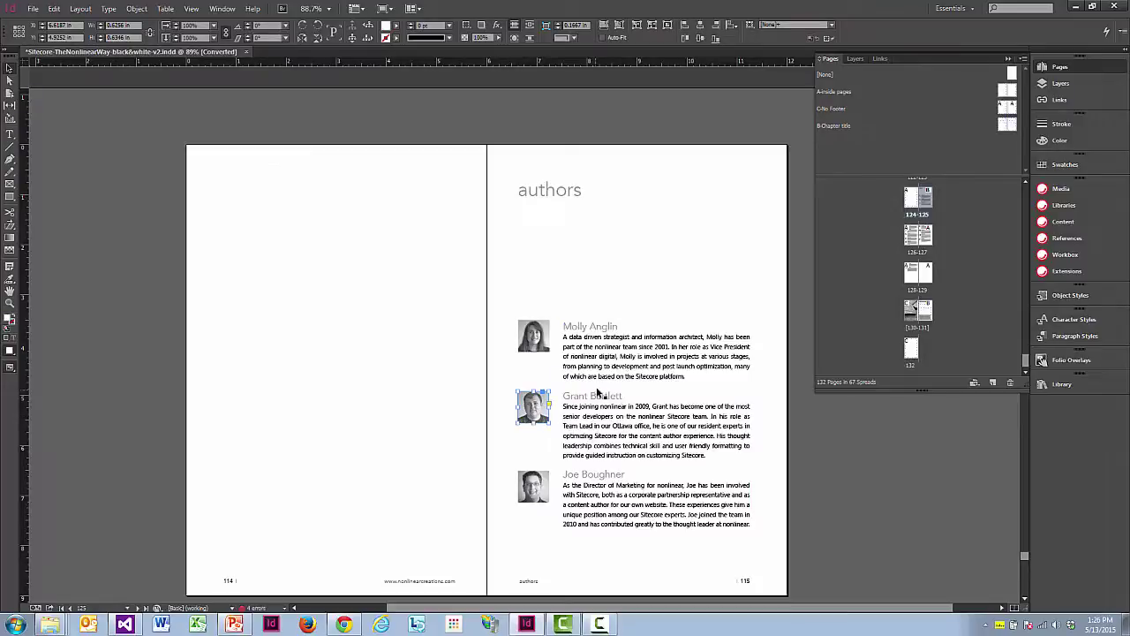
left_click(531, 485)
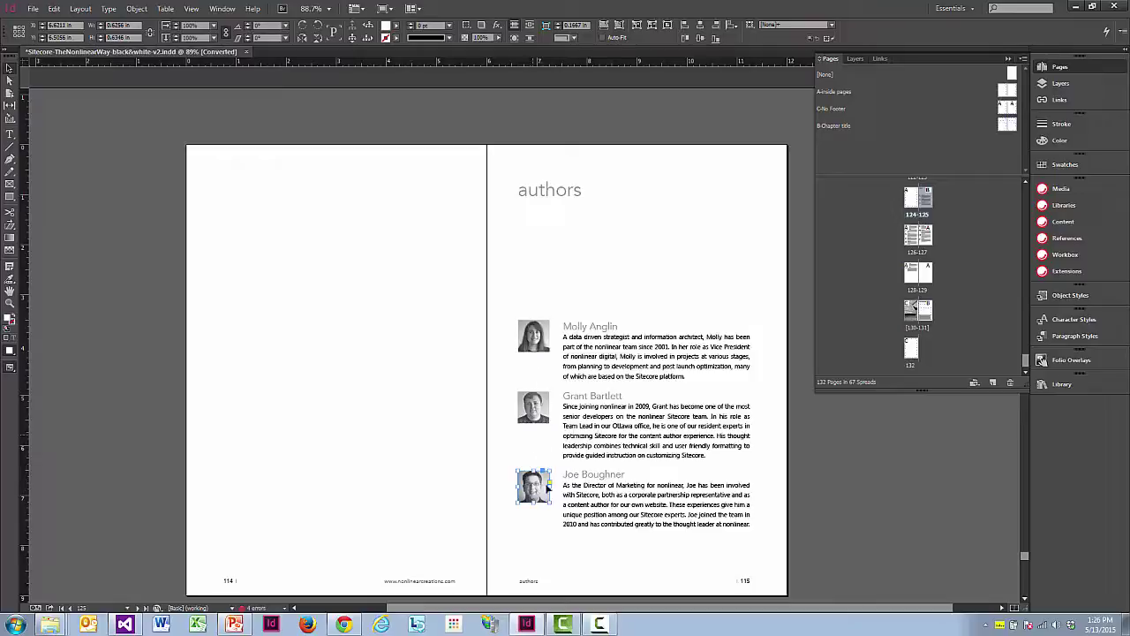
left_click(609, 517)
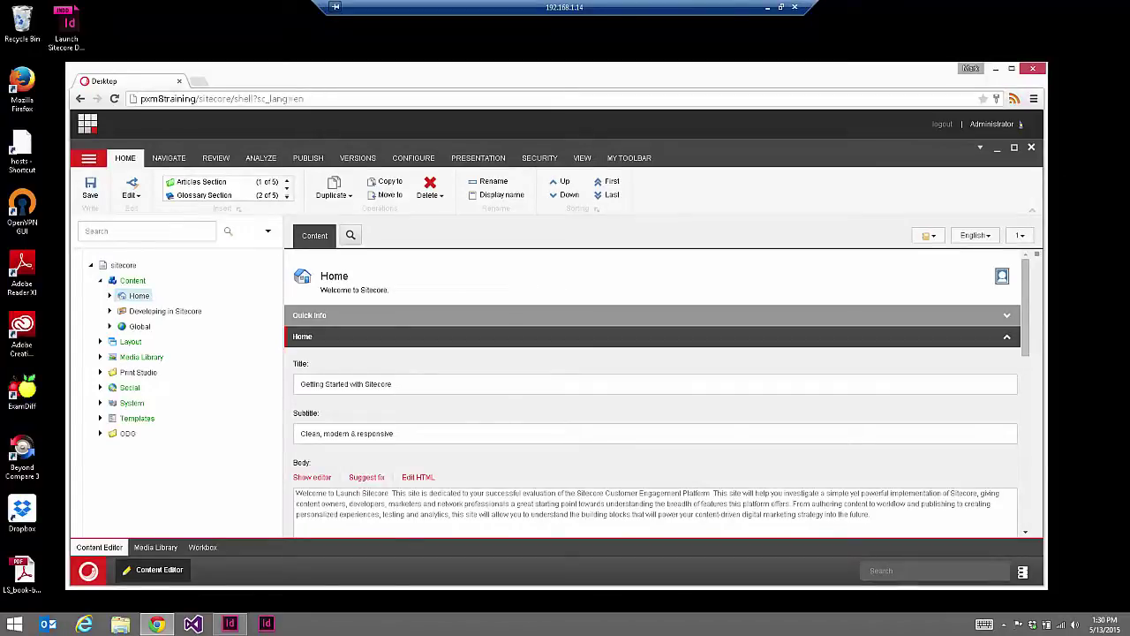
- Expand Home, About Launch Sitecore, Getting Started and Our Strategy in the content tree and open the Getting Started item
left_click(109, 296)
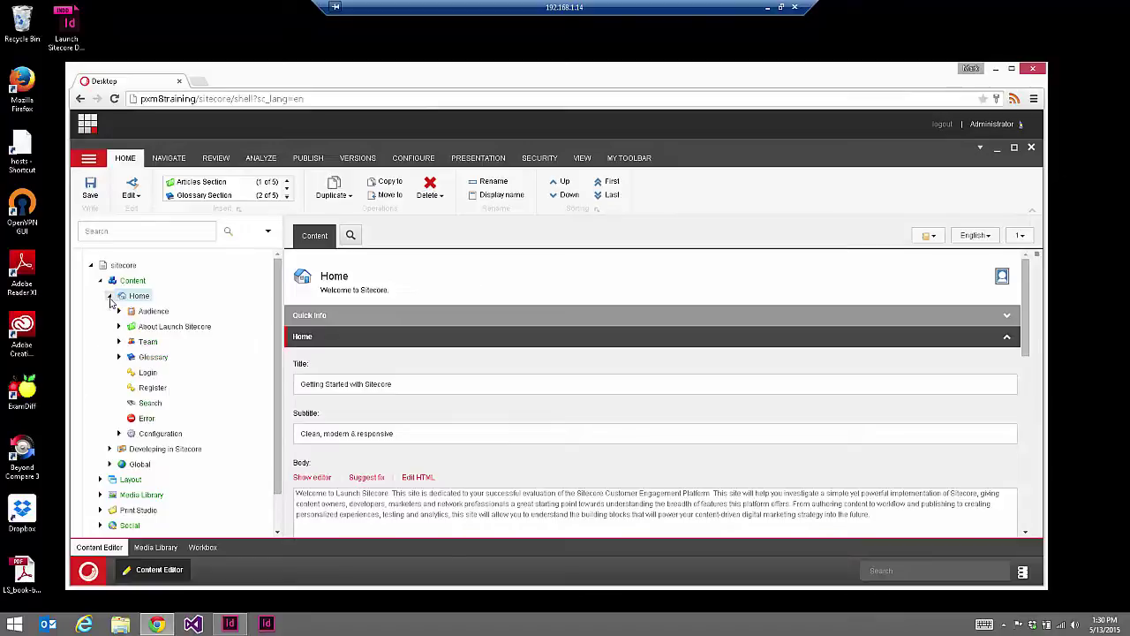
left_click(119, 327)
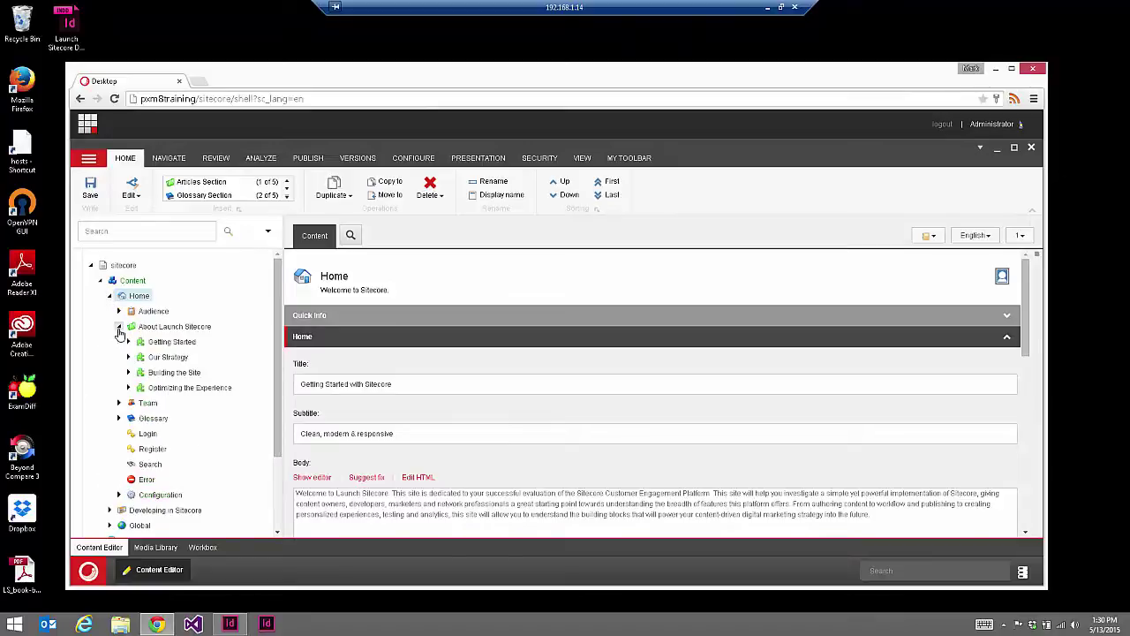
left_click(128, 341)
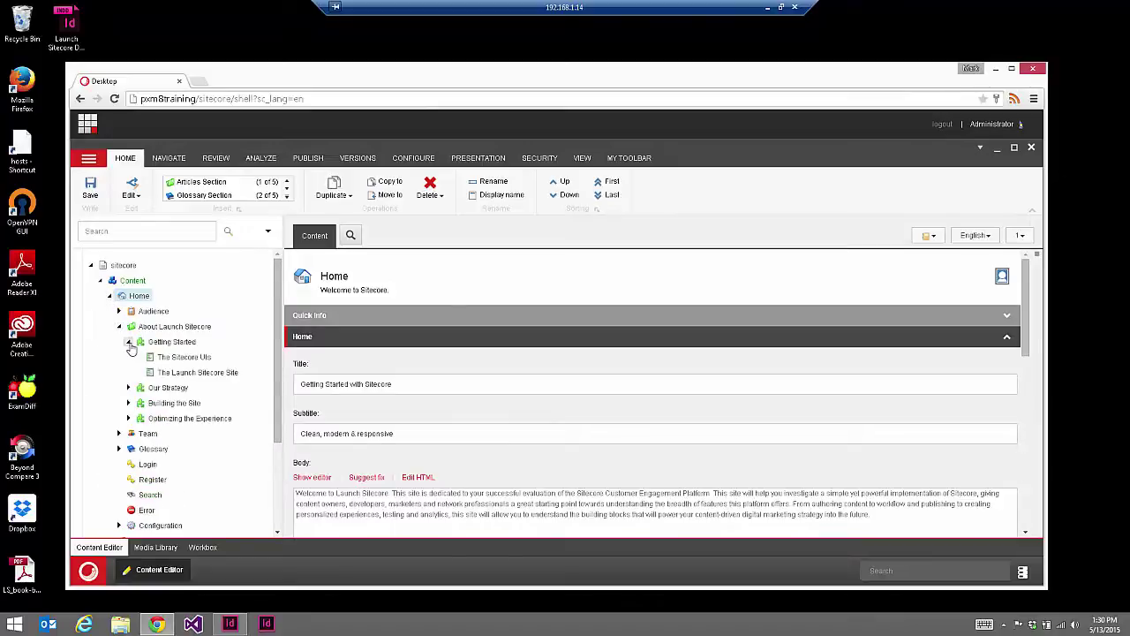
left_click(172, 342)
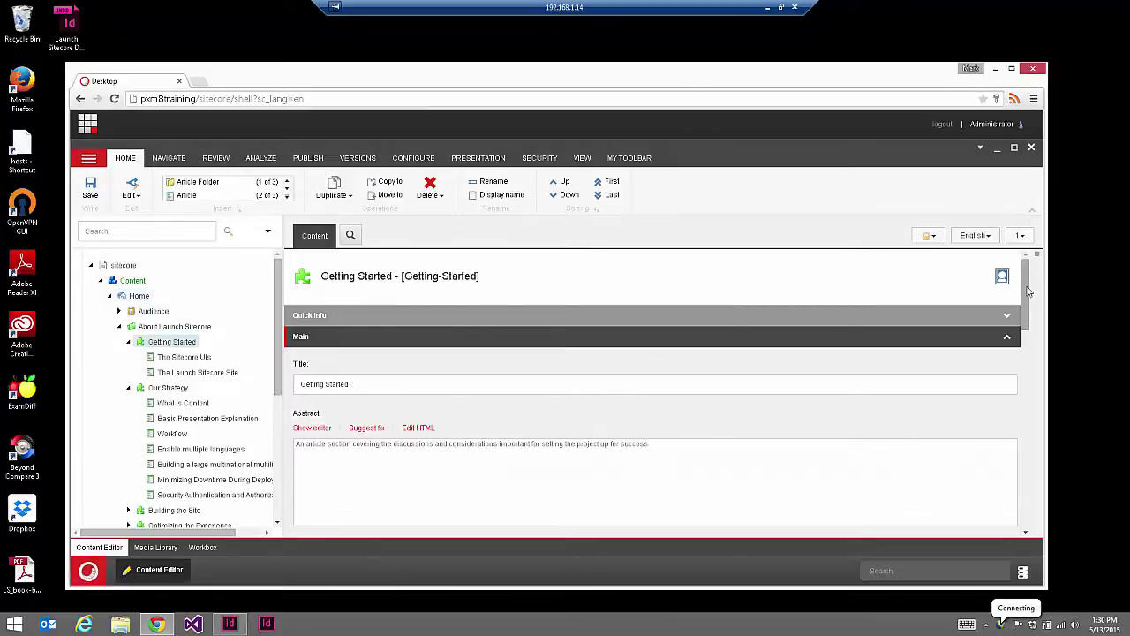
- Show the Getting Started item's Quick Info and review its template and its Title, Abstract and Body fields
left_click(1004, 317)
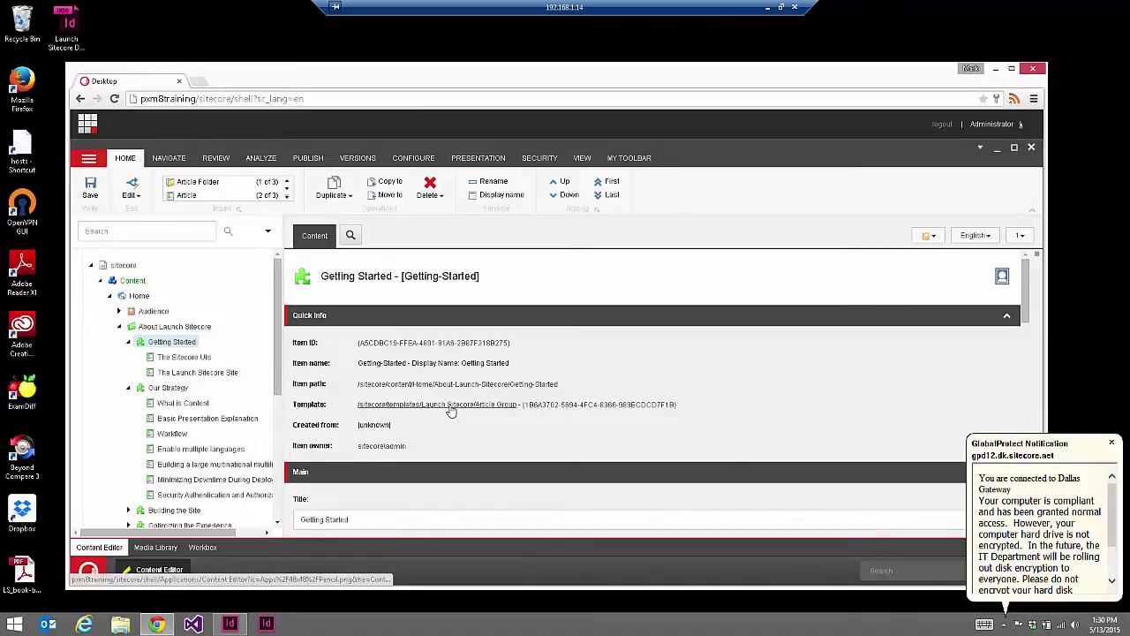
left_click(1110, 442)
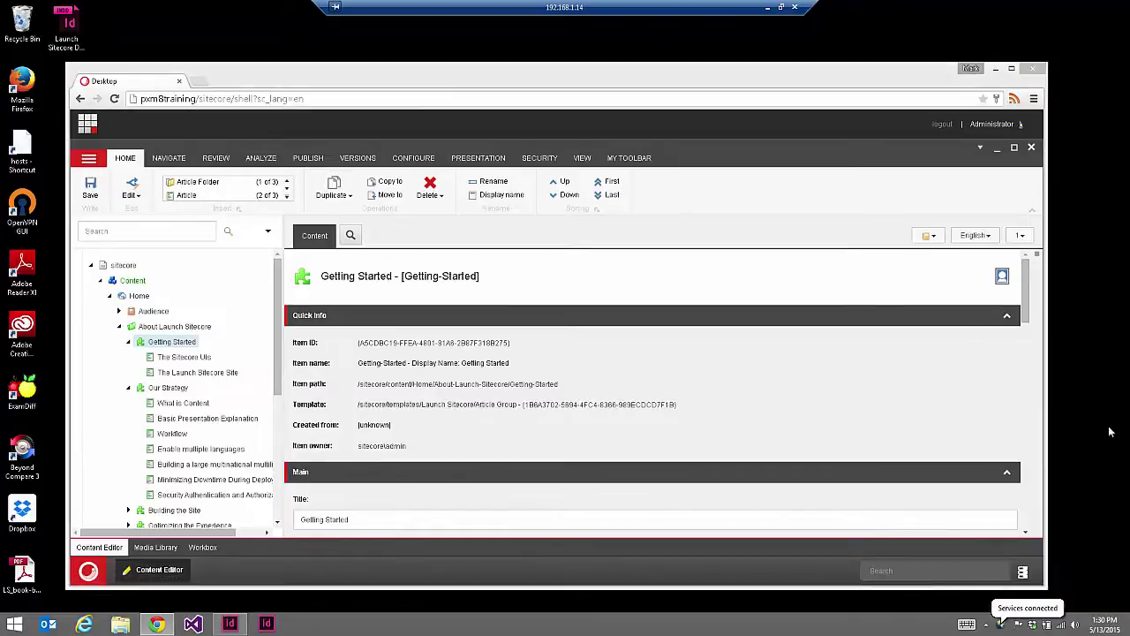
left_click_drag(1027, 320, 1029, 356)
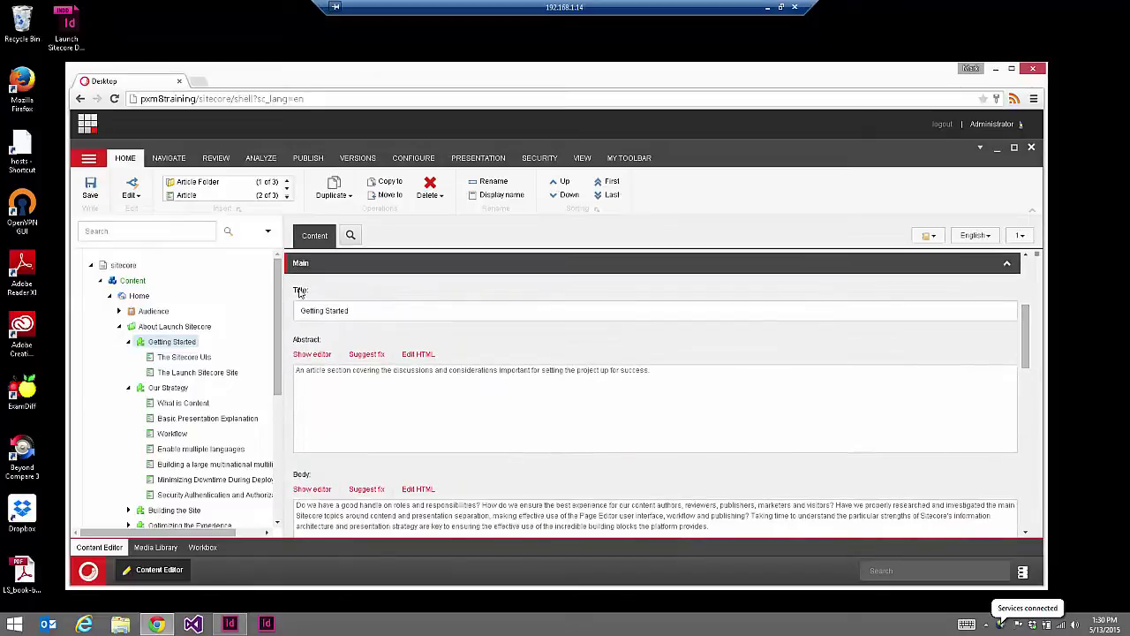
left_click_drag(300, 312, 394, 307)
left_click(393, 307)
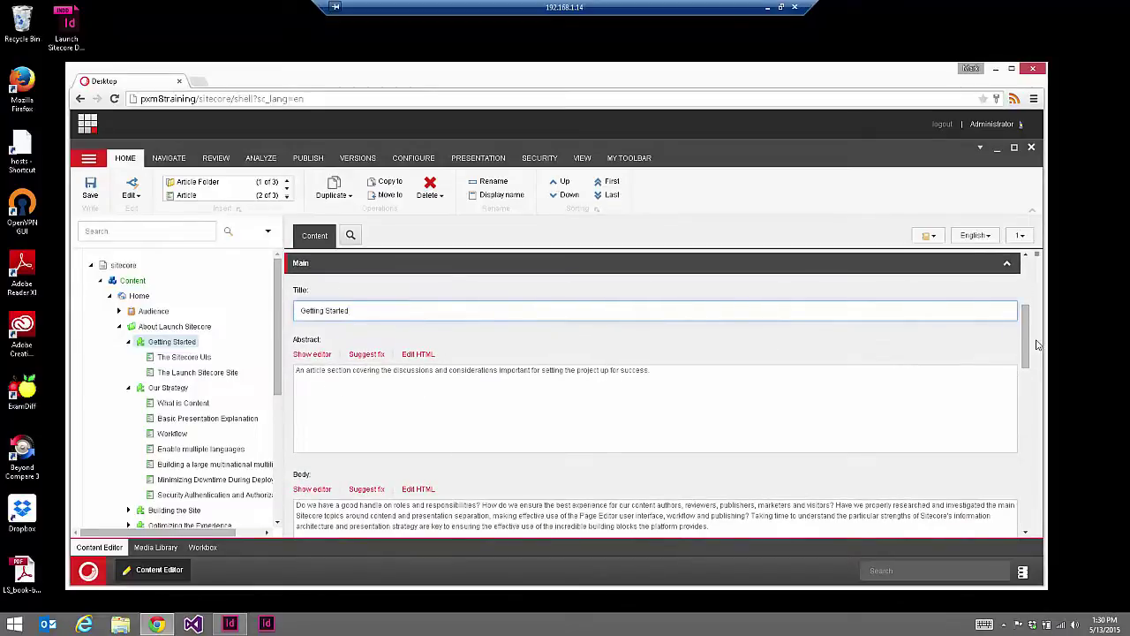
left_click_drag(1024, 347, 1040, 372)
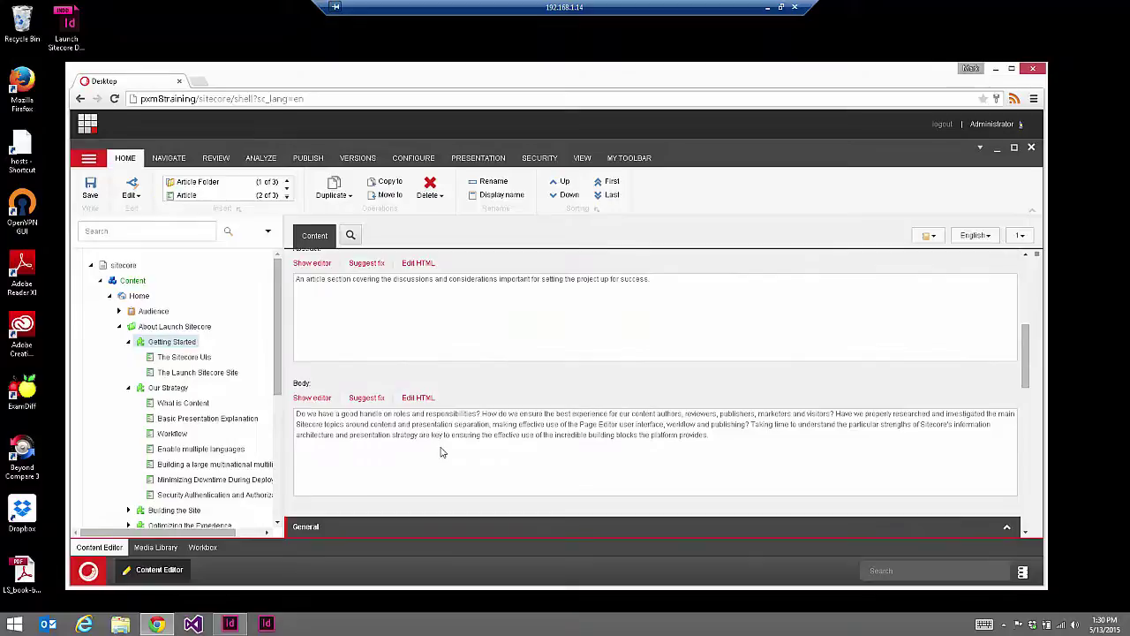
- Open The Sitecore UIs article, inspect its Body content in the Rich Text Editor and close the editor without changes
left_click(165, 359)
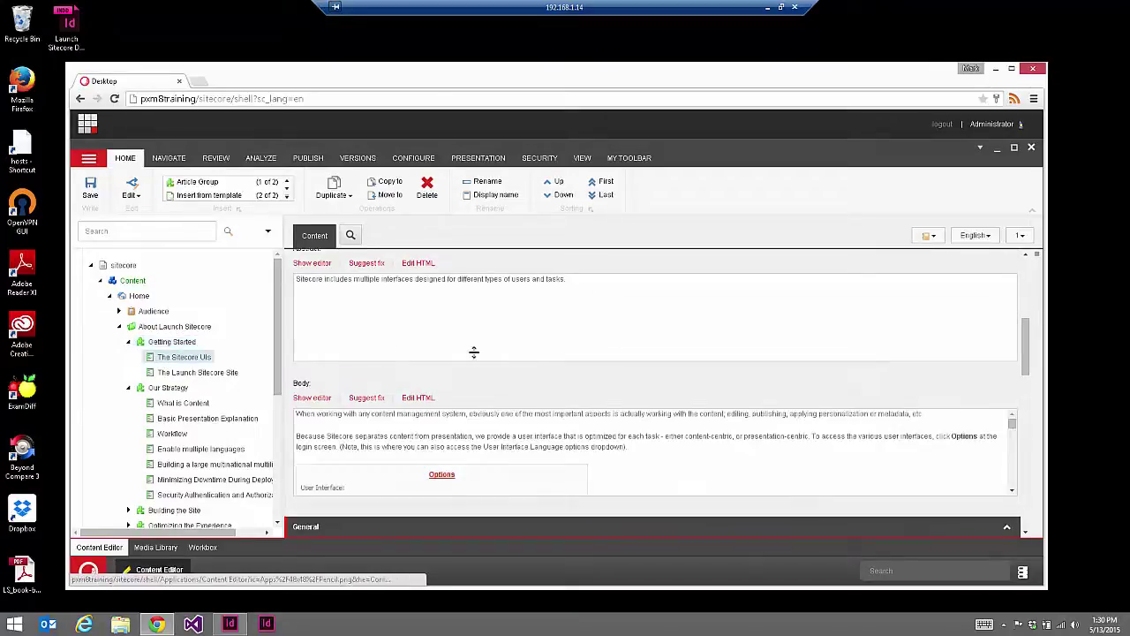
left_click_drag(1030, 357, 1030, 370)
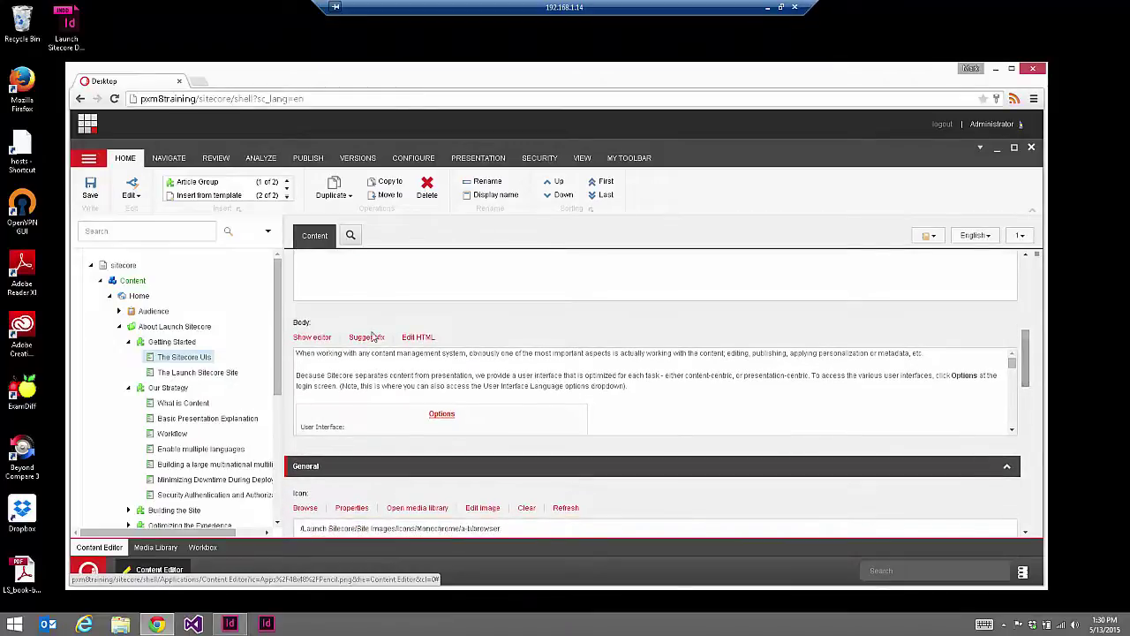
left_click(318, 337)
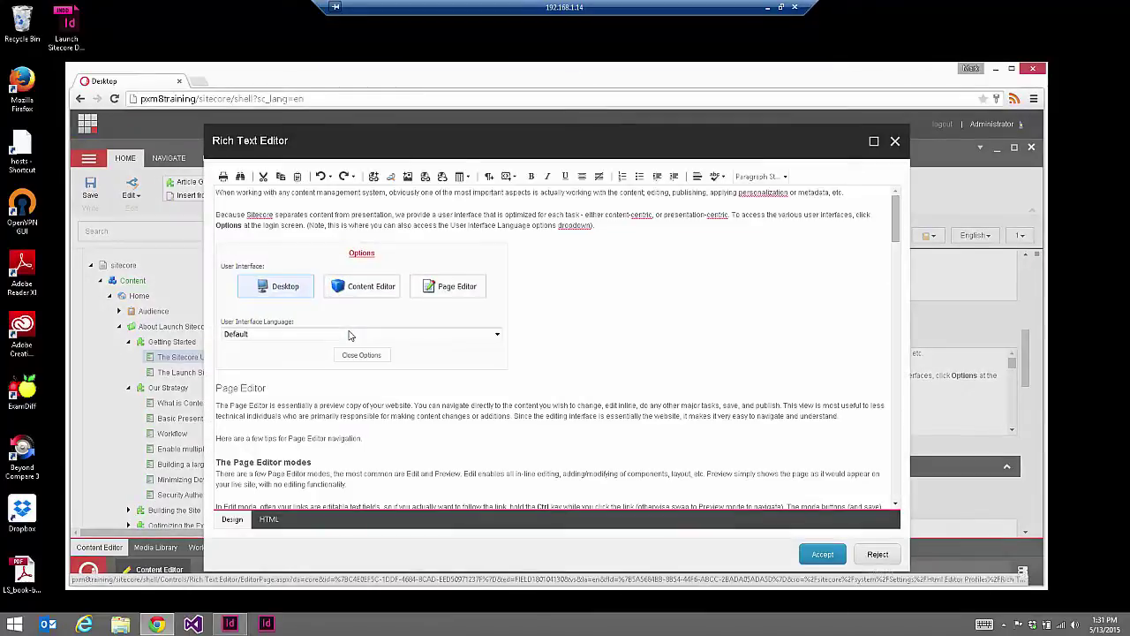
left_click(441, 286)
left_click(395, 425)
mouse_move(895, 220)
left_mouse_down()
mouse_move(911, 342)
mouse_move(896, 221)
left_mouse_up()
left_click(894, 141)
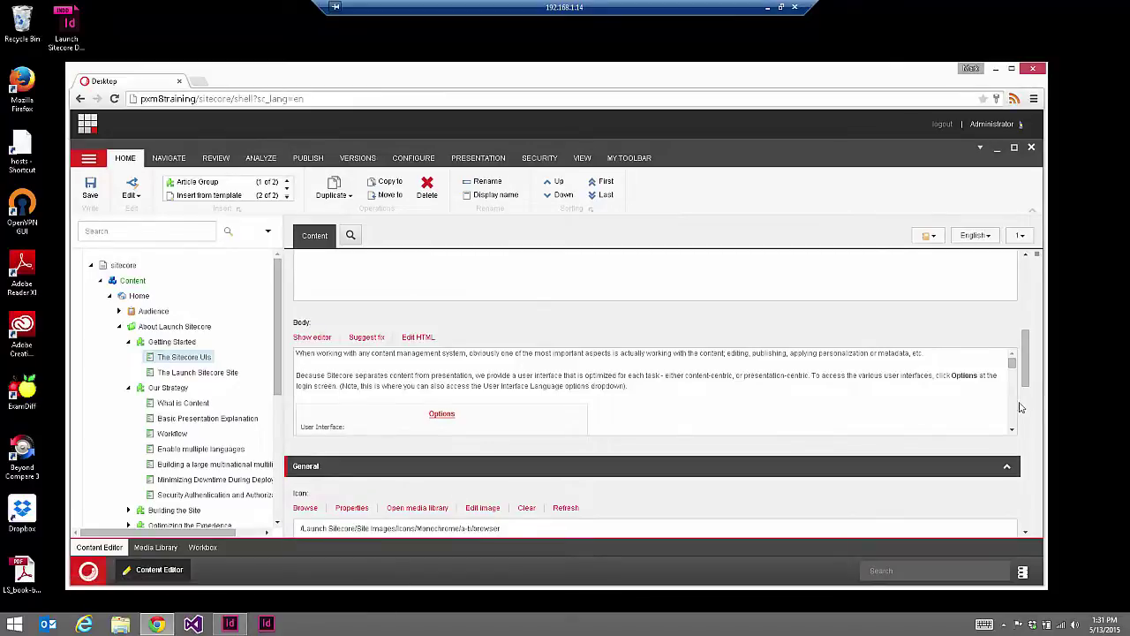
- Compare the Contributors fields of The Sitecore UIs and The Launch Sitecore Site articles and widen the content tree
scroll(1034, 376, "up", 3)
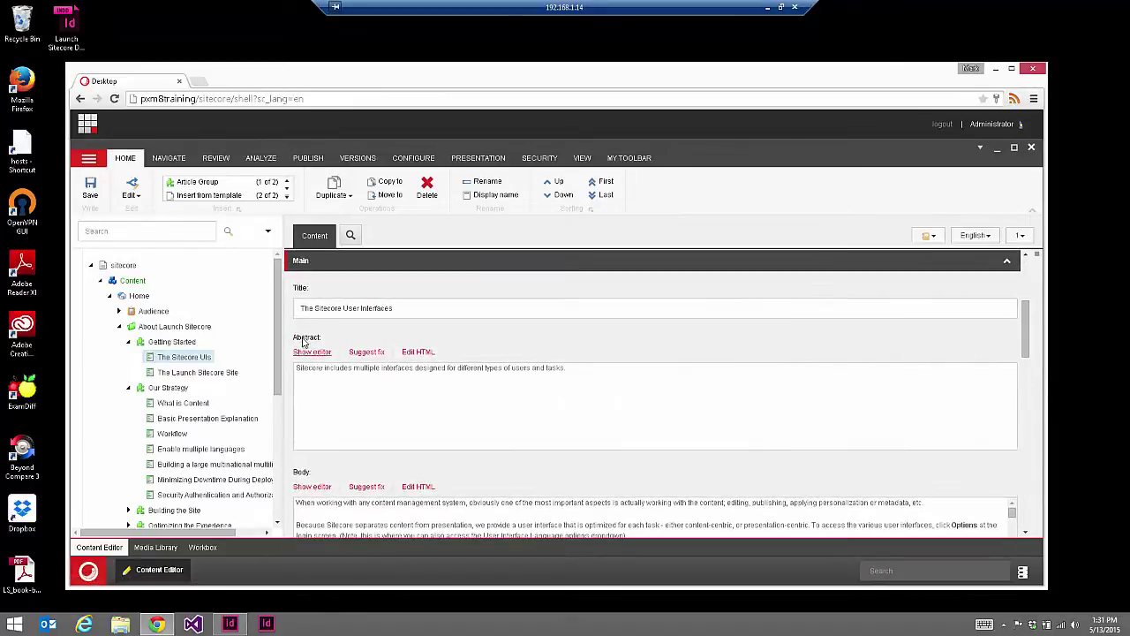
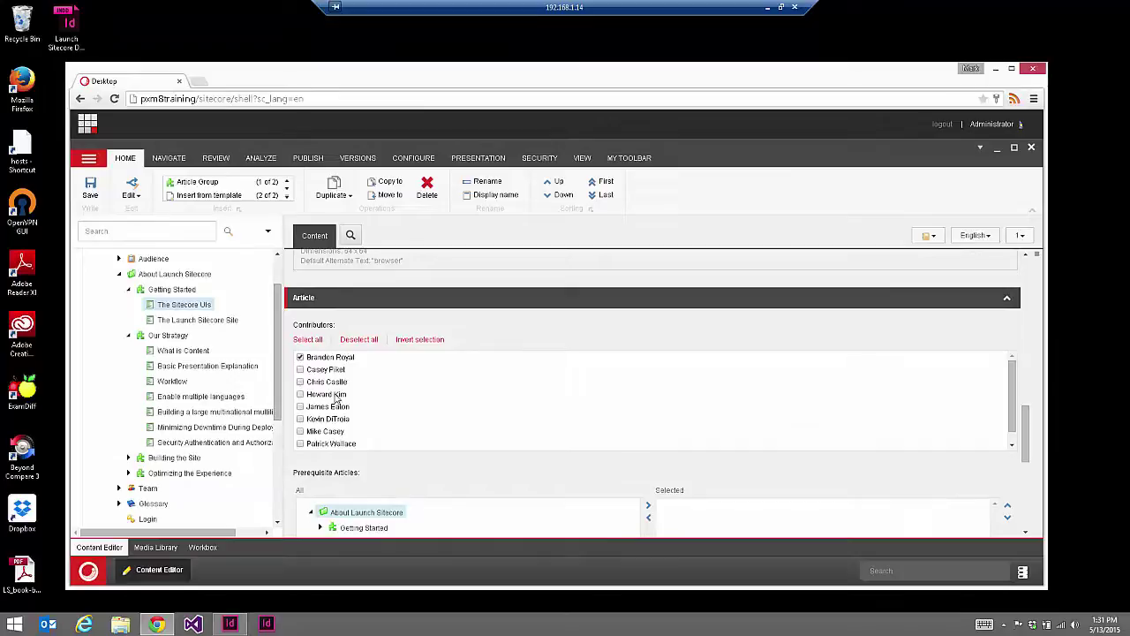
left_click(212, 322)
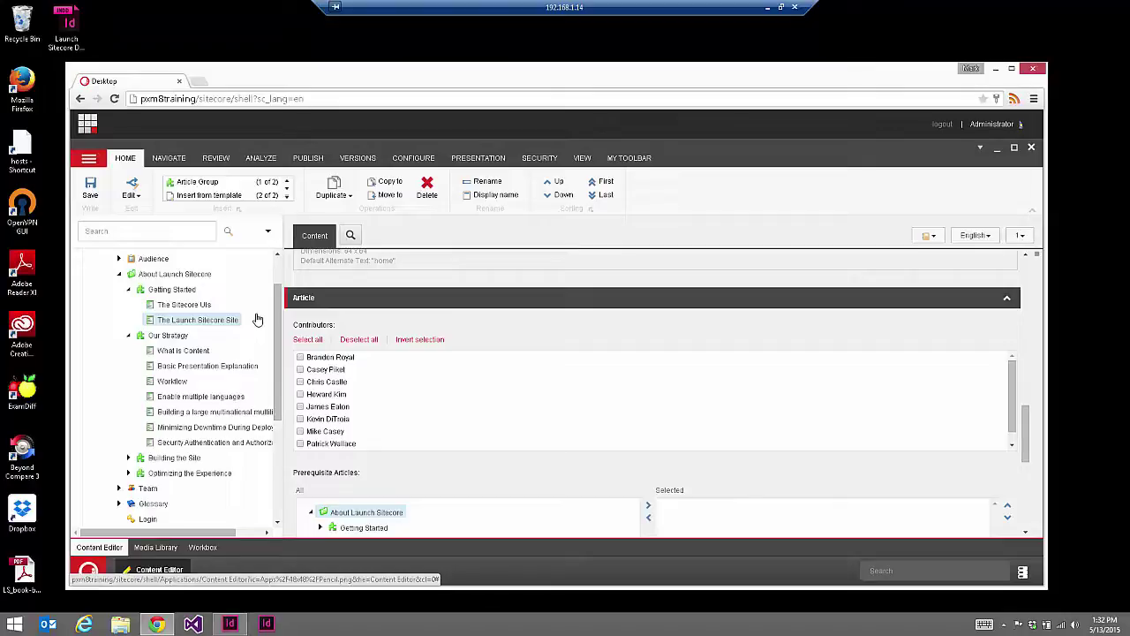
left_click_drag(281, 344, 318, 342)
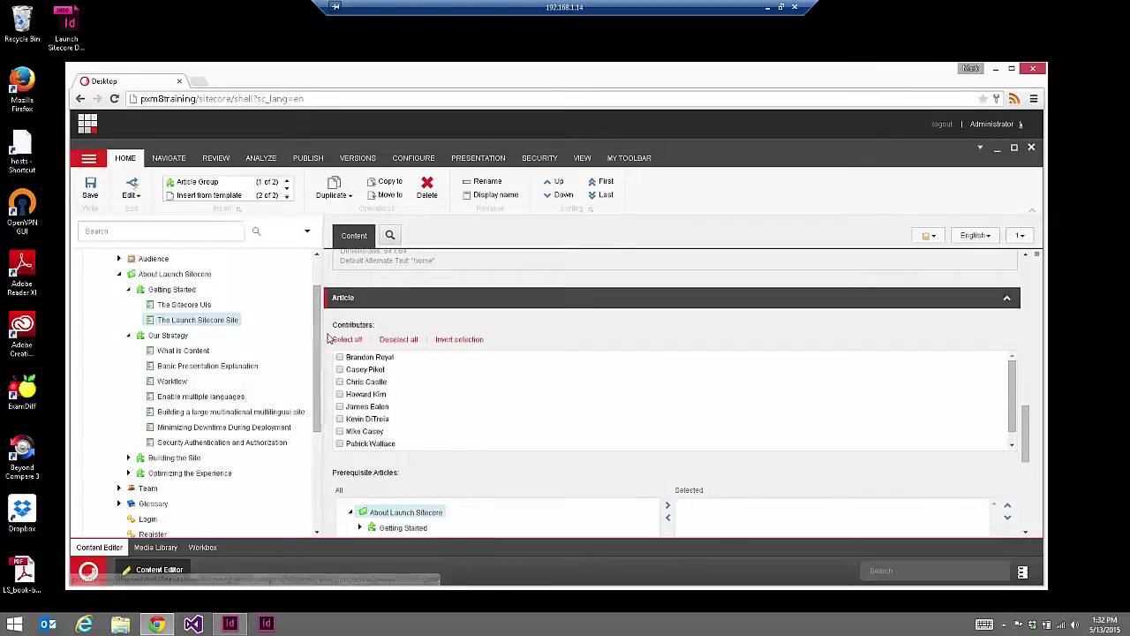
- Expand the Team item under Home and examine the individual author items it contains
scroll(316, 349, "up", 2)
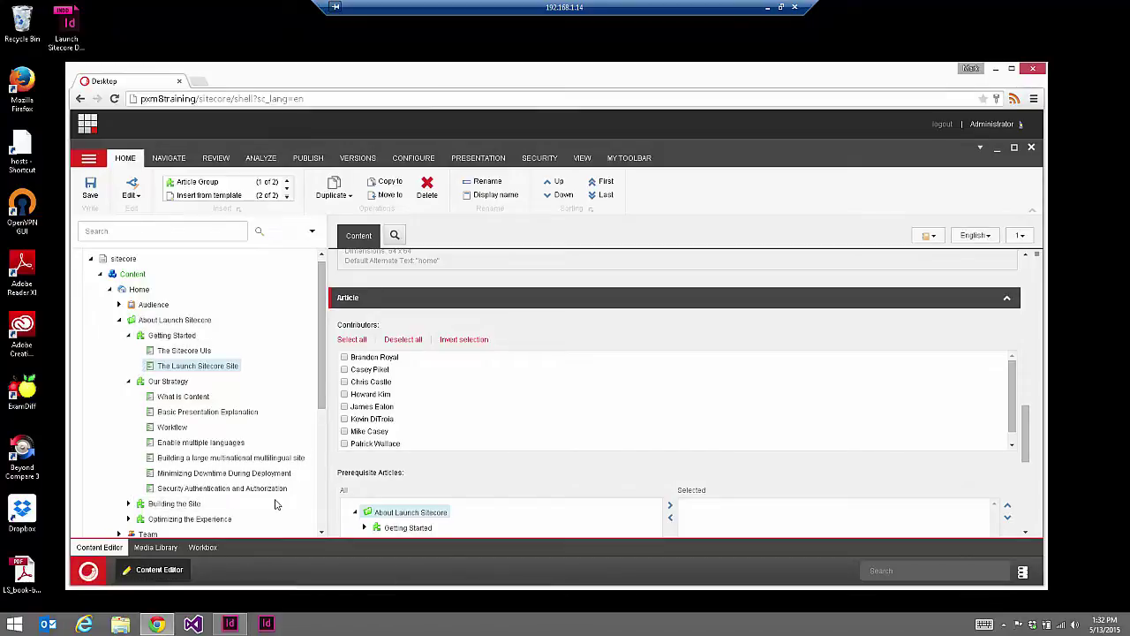
left_click_drag(323, 387, 303, 449)
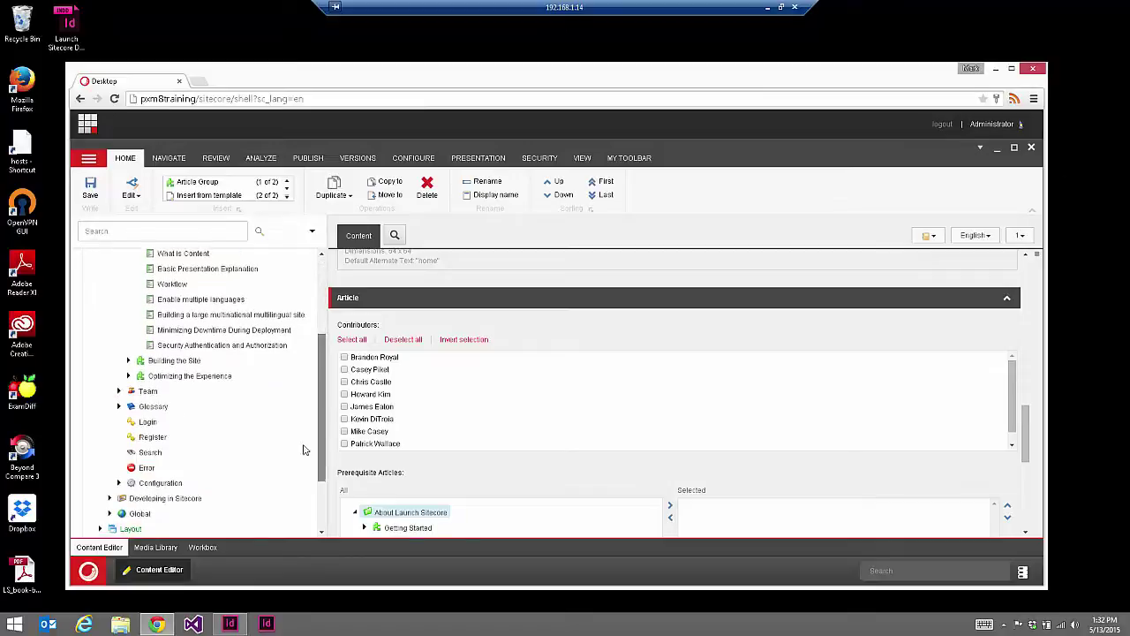
left_click(119, 391)
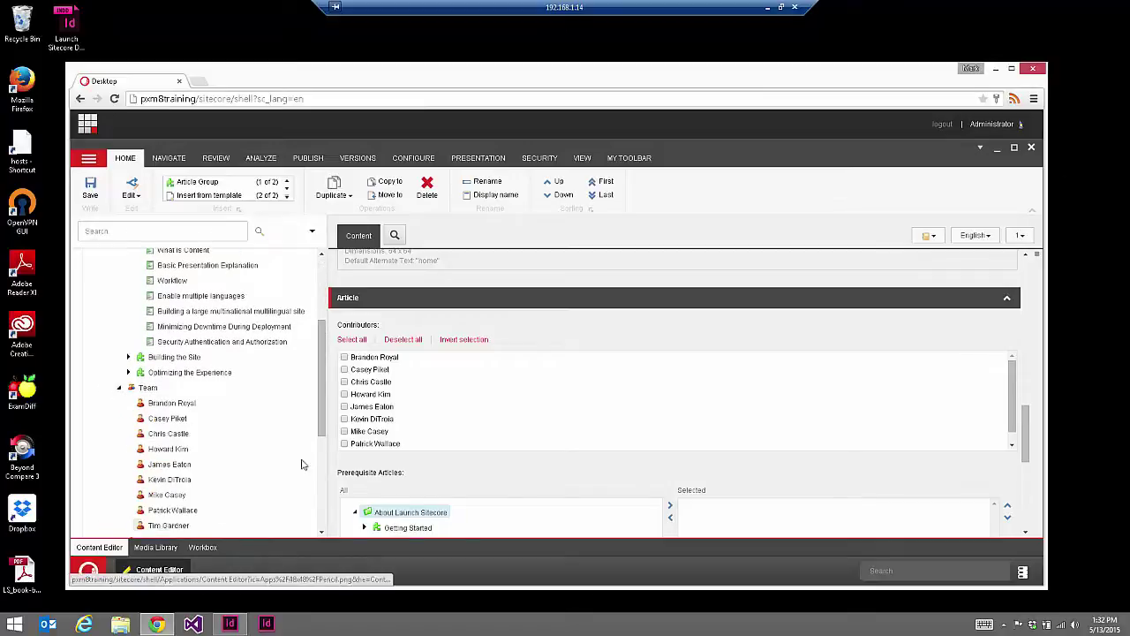
scroll(322, 442, "down", 1)
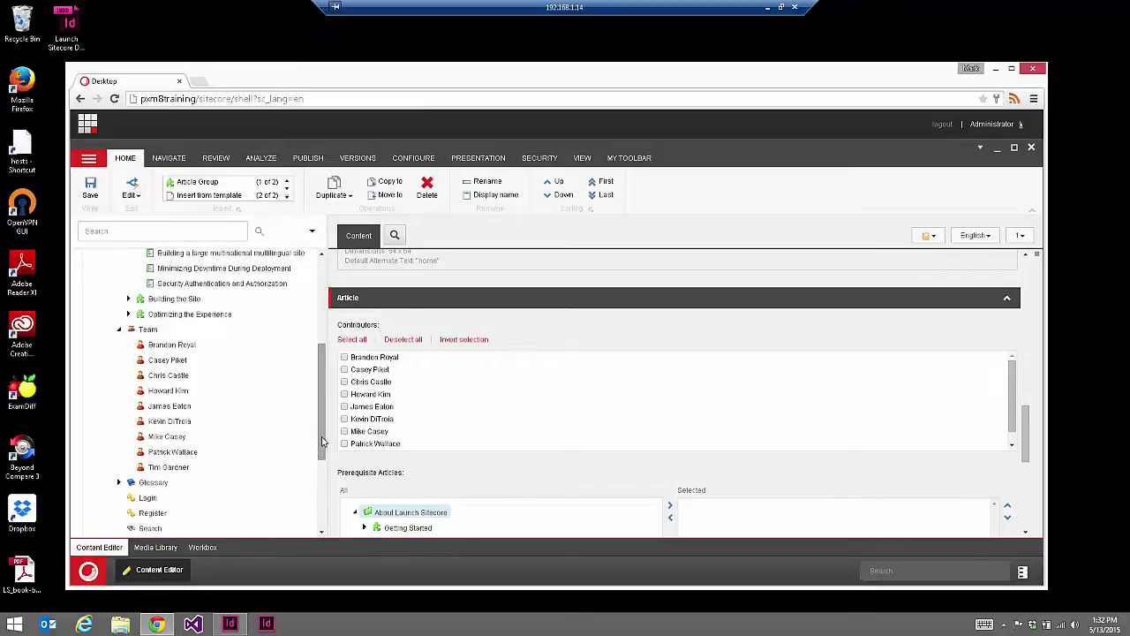
- Move The Launch Sitecore Site article up one place in the sort order of the Getting Started group
left_click_drag(322, 442, 326, 357)
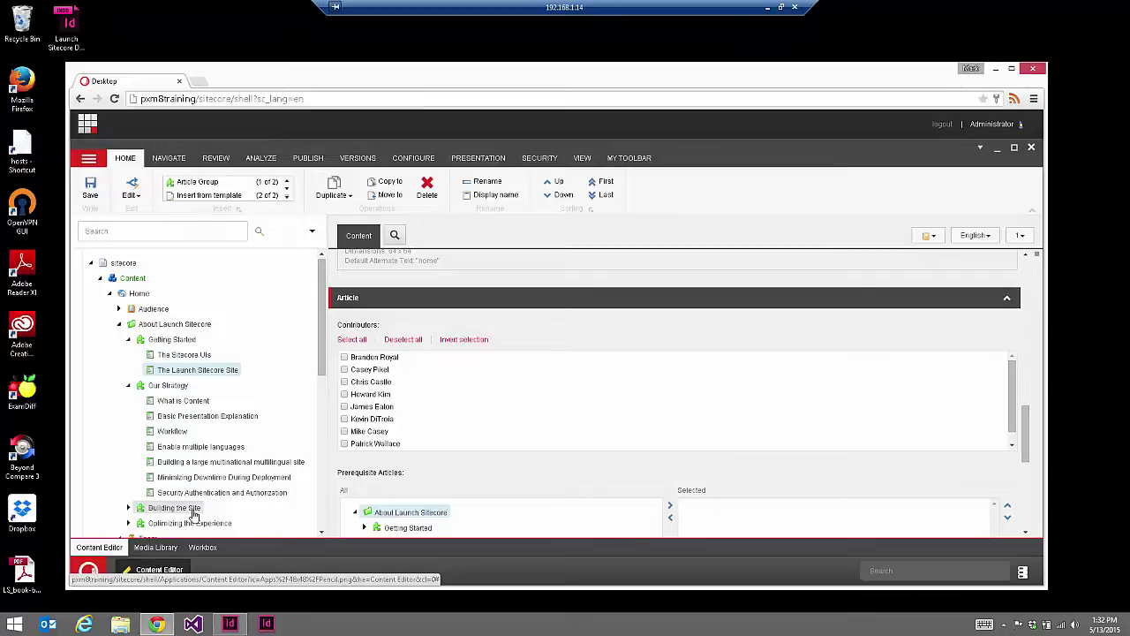
left_click(201, 371)
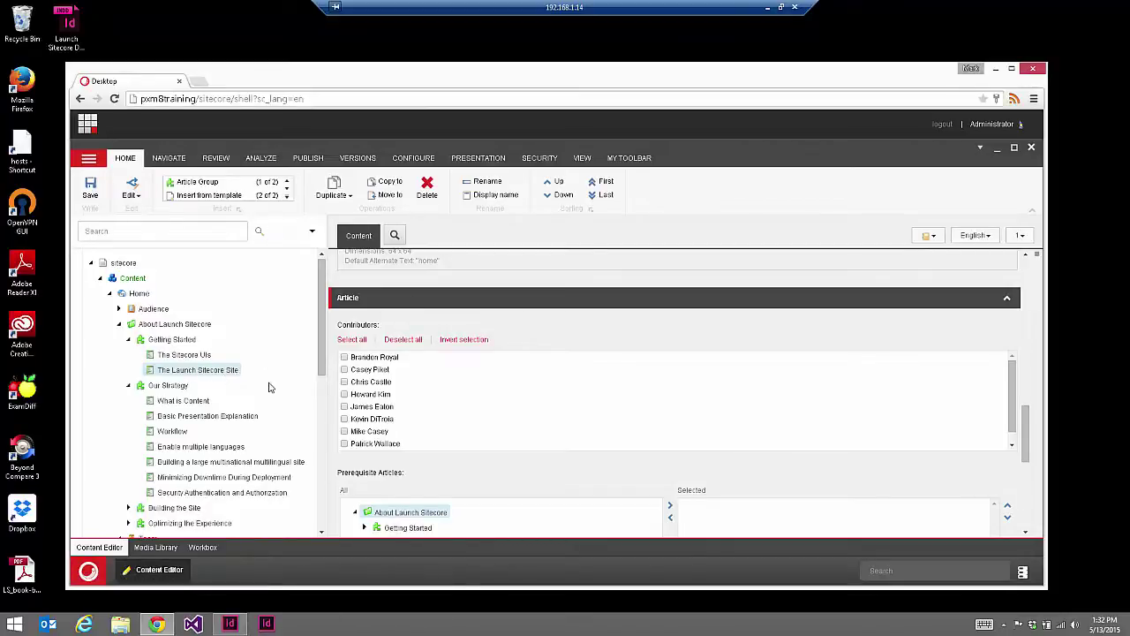
left_click(556, 184)
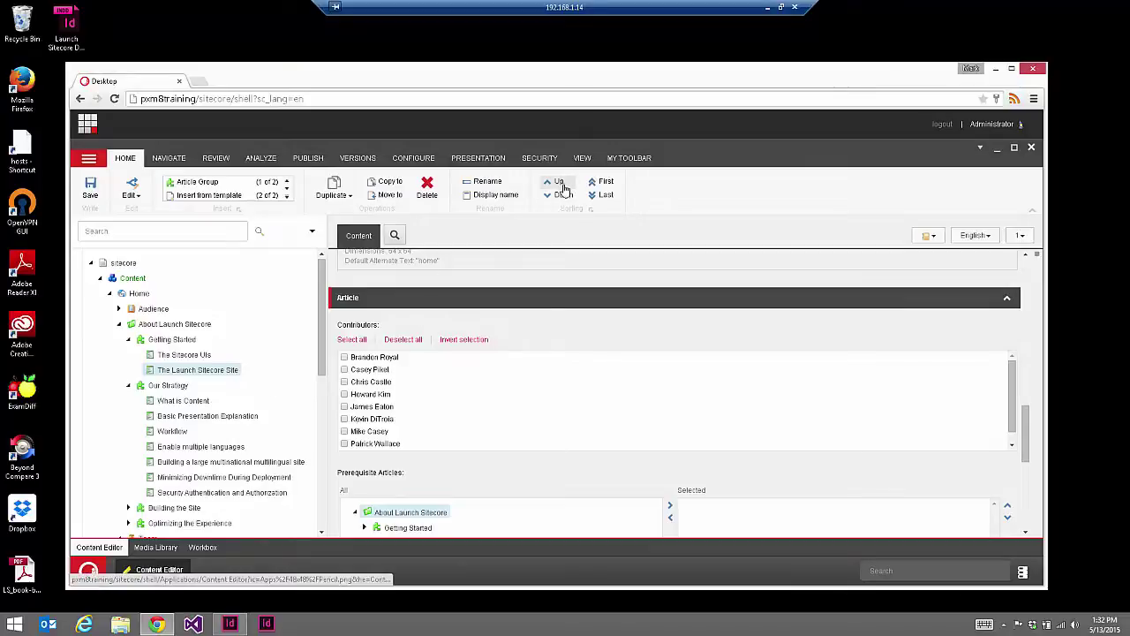